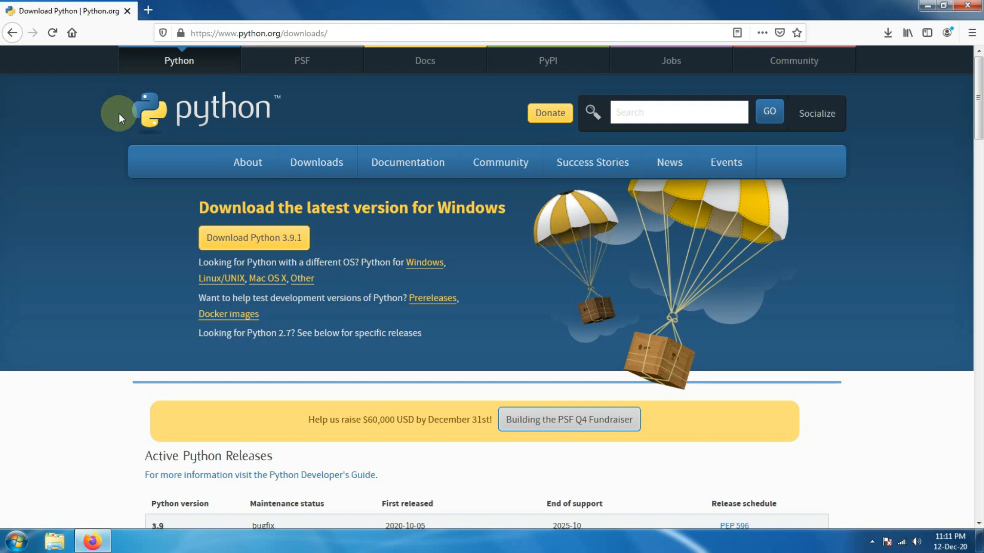
- Return to the desktop and launch the Python 3.8.6 (64-bit) installer
mouse_move(265, 190)
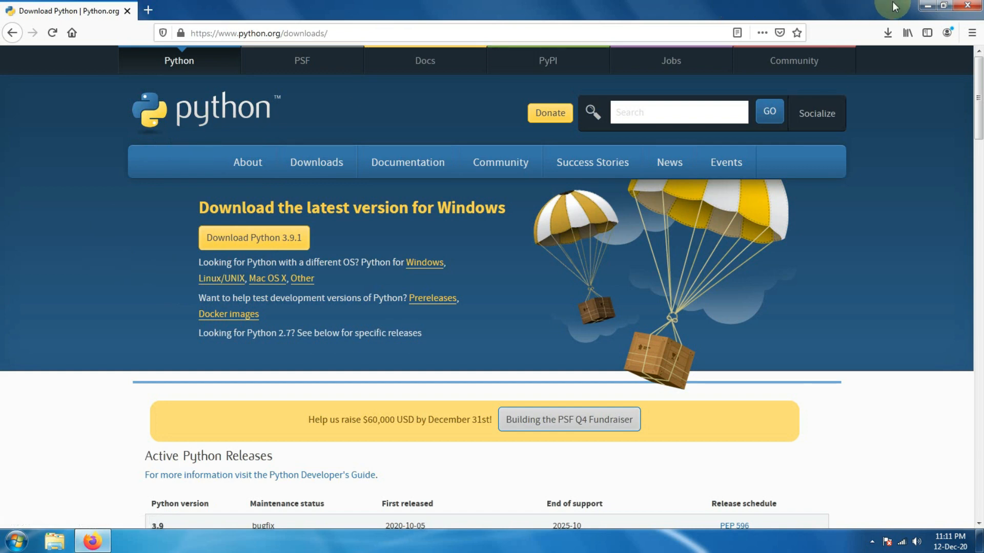
left_click(927, 5)
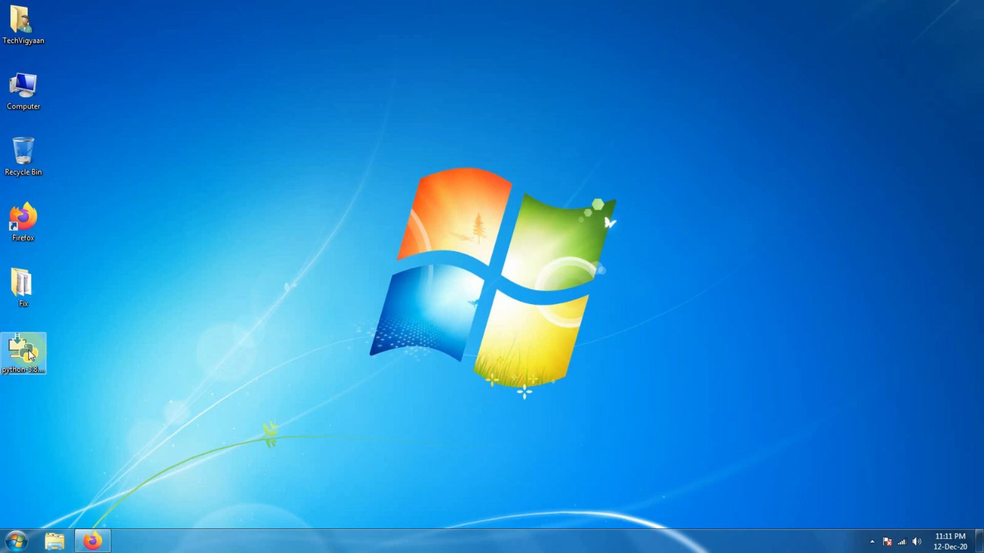
double_click(30, 355)
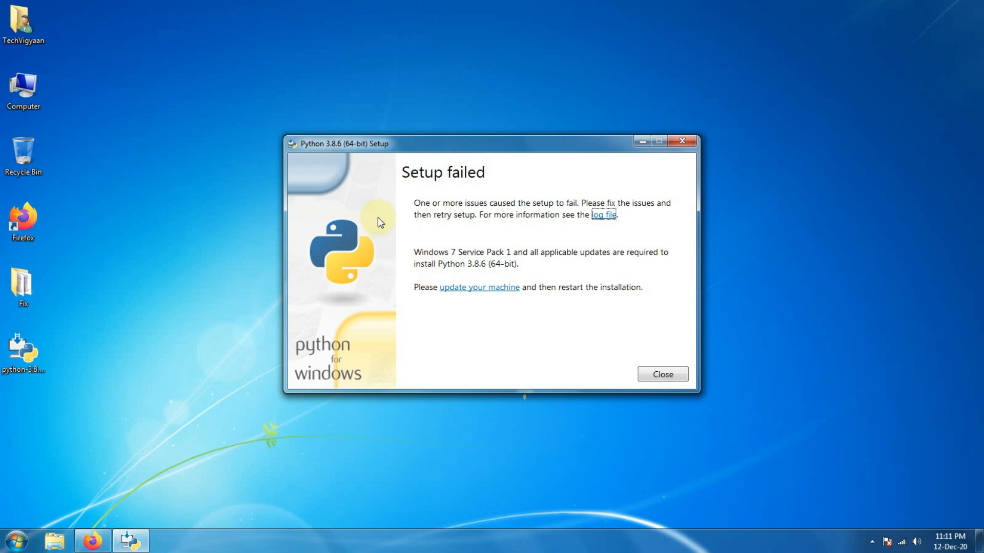
left_click_drag(235, 88, 786, 456)
left_click(494, 147)
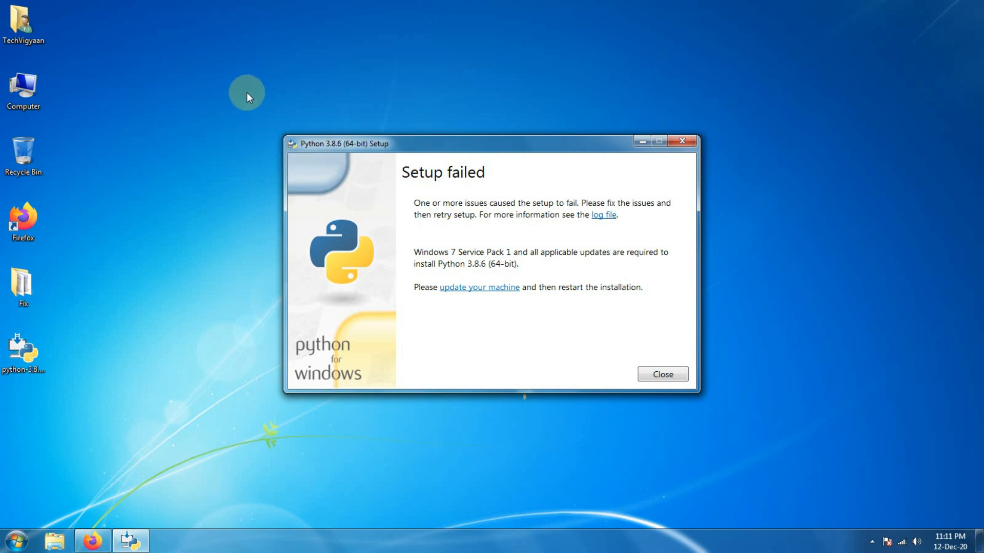
left_click_drag(248, 92, 791, 444)
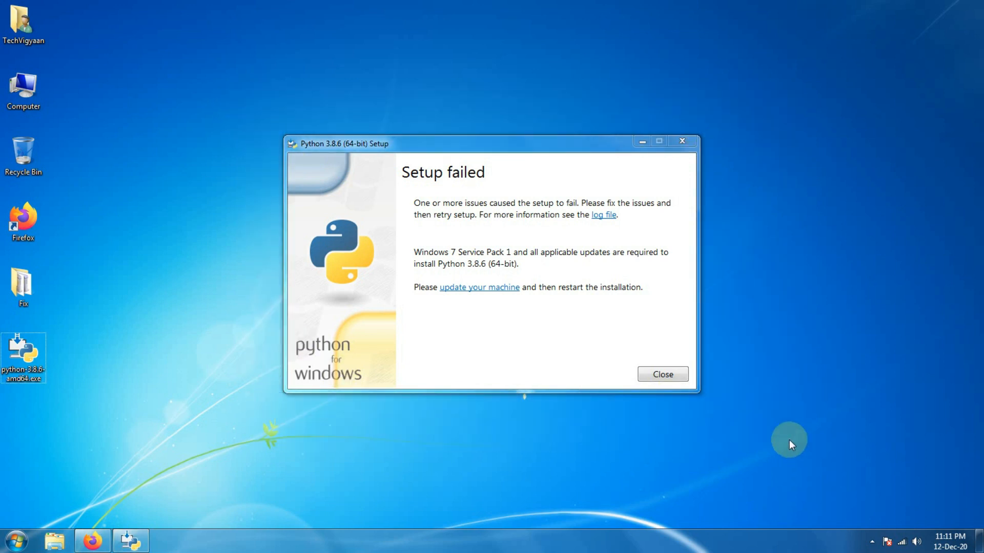
left_click(509, 145)
mouse_move(468, 147)
left_mouse_down()
mouse_move(463, 129)
mouse_move(451, 144)
left_mouse_up()
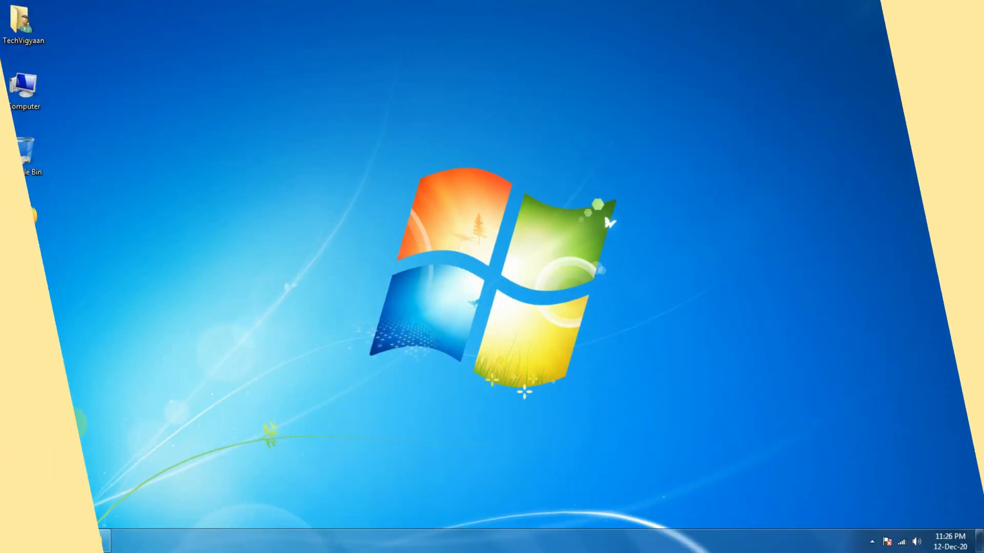
- Switch to Firefox and open python.org's list of Python releases for Windows at the stable Python 3.8.6 entry
left_click(94, 541)
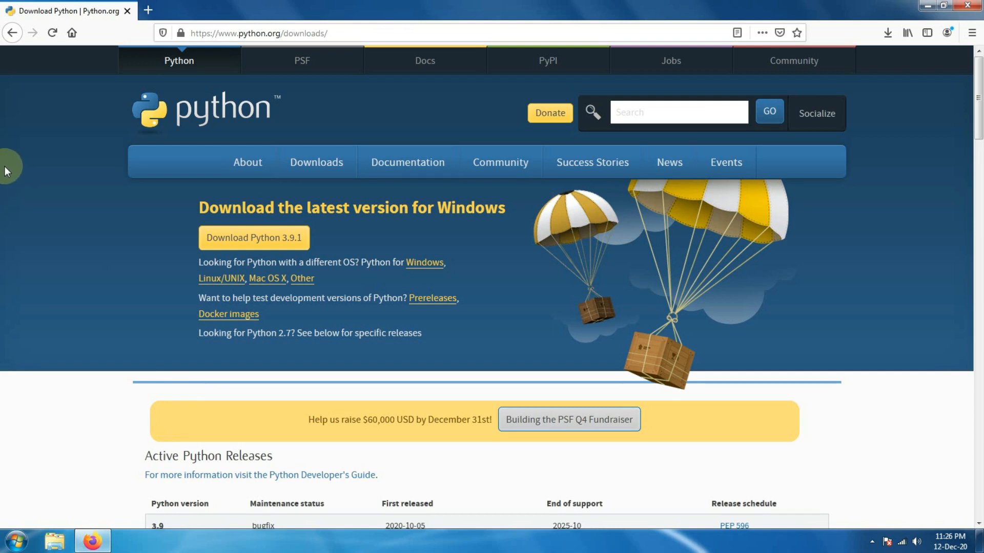
left_click(429, 264)
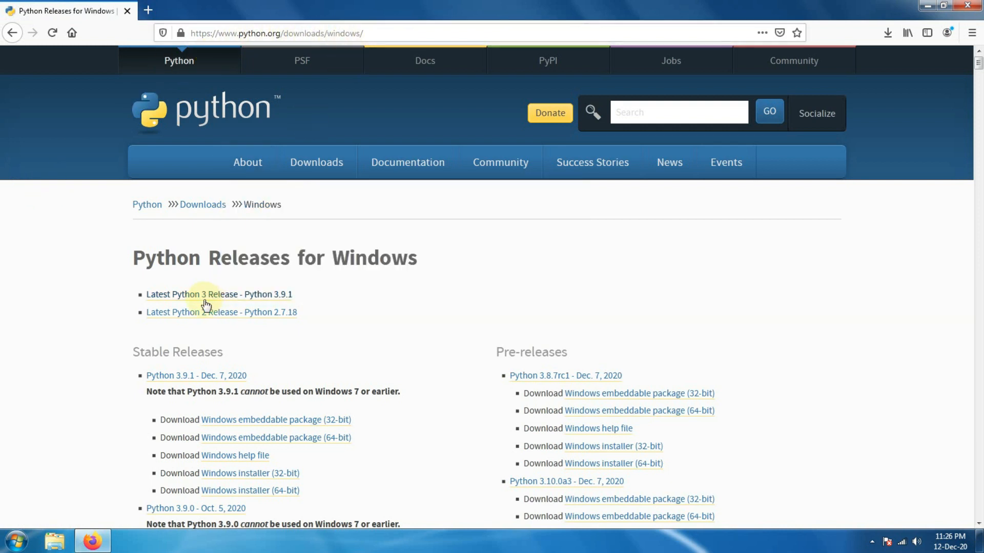
scroll(82, 287, "down", 2)
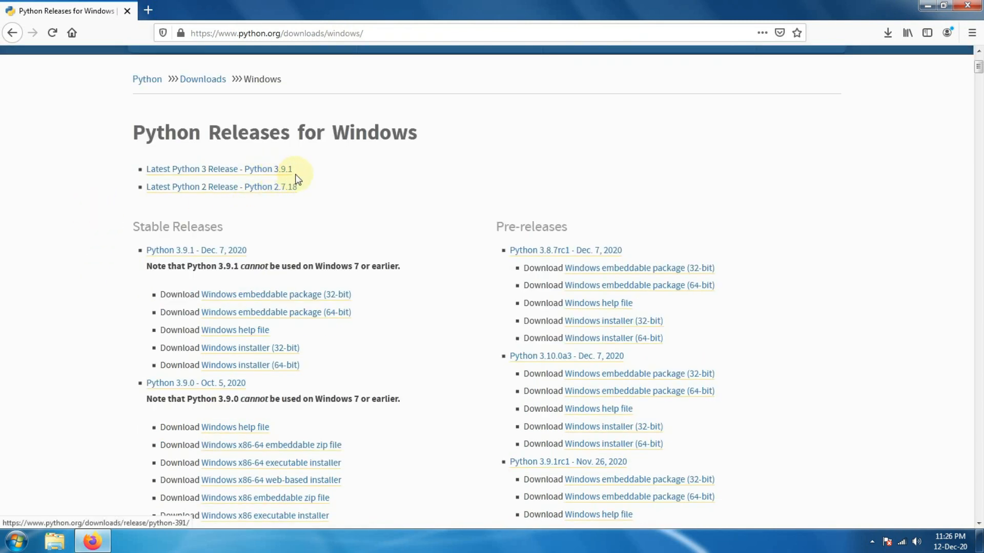
scroll(149, 275, "down", 1)
scroll(146, 272, "down", 3)
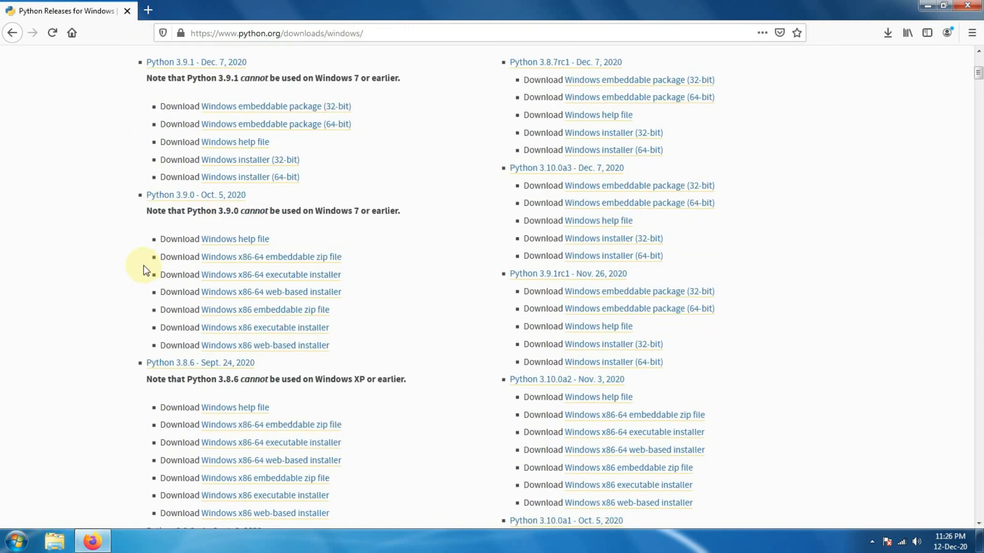
scroll(128, 259, "down", 1)
scroll(128, 261, "down", 1)
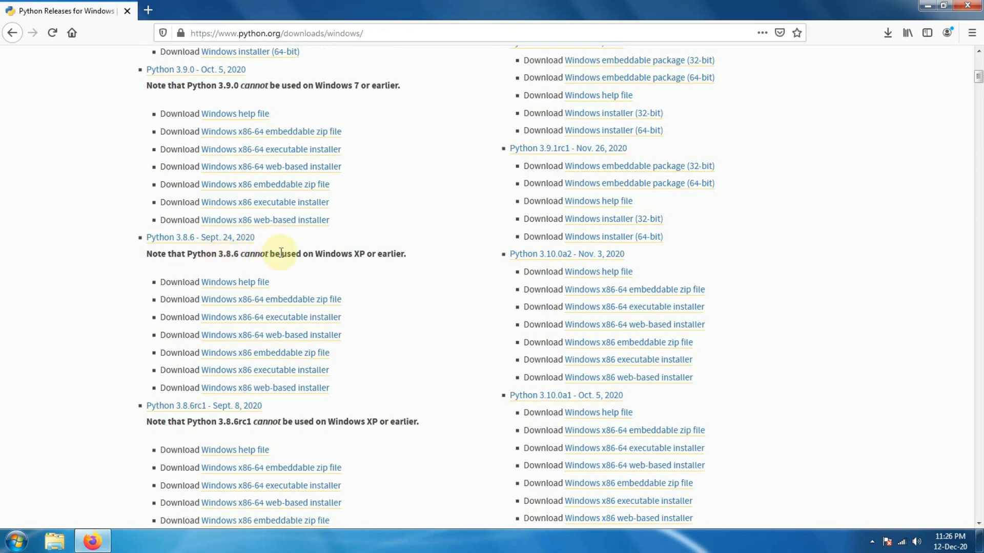
- Compare the Windows compatibility notes of the stable releases Python 3.9.1, 3.9.0 and 3.8.6
scroll(284, 180, "up", 1)
scroll(246, 173, "up", 1)
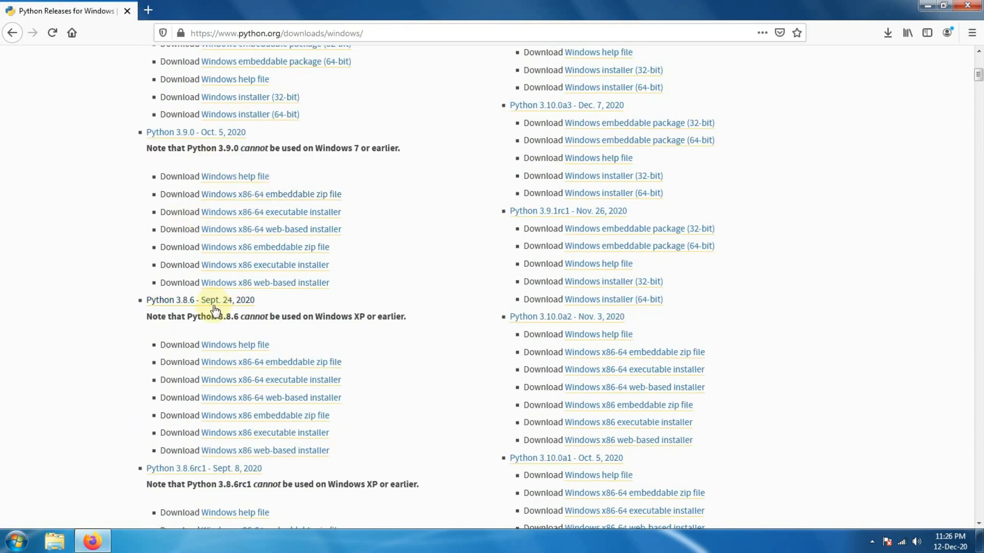
scroll(232, 281, "up", 3)
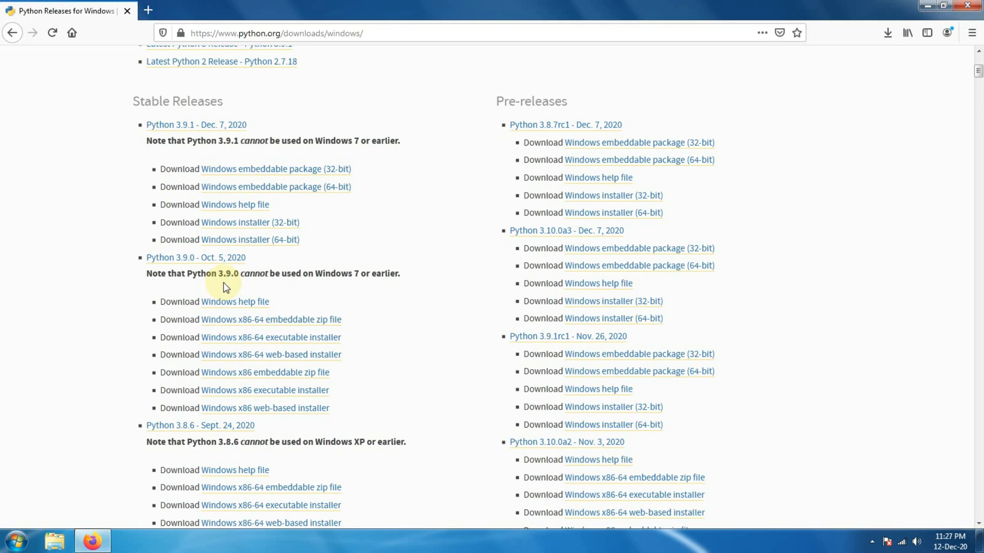
scroll(45, 293, "down", 4)
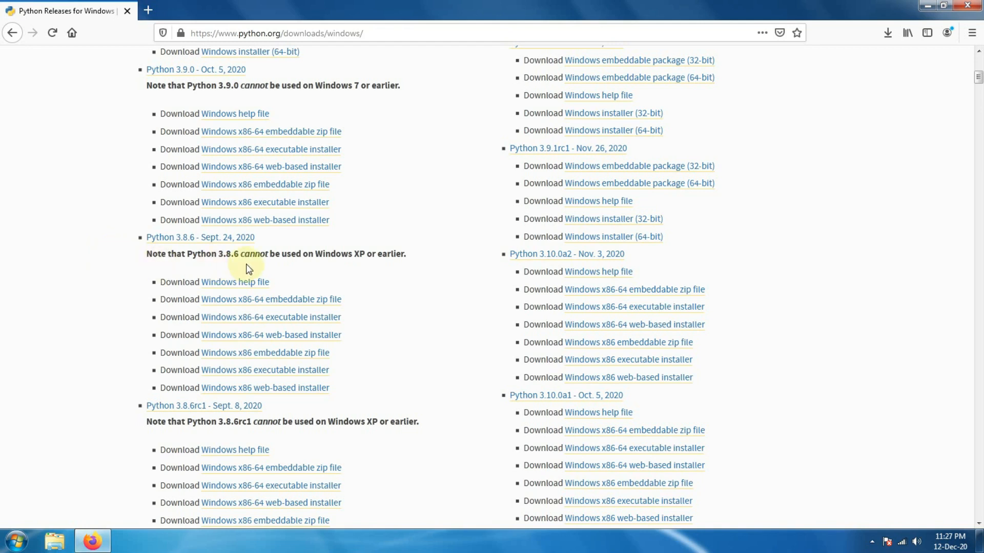
left_click_drag(219, 254, 245, 255)
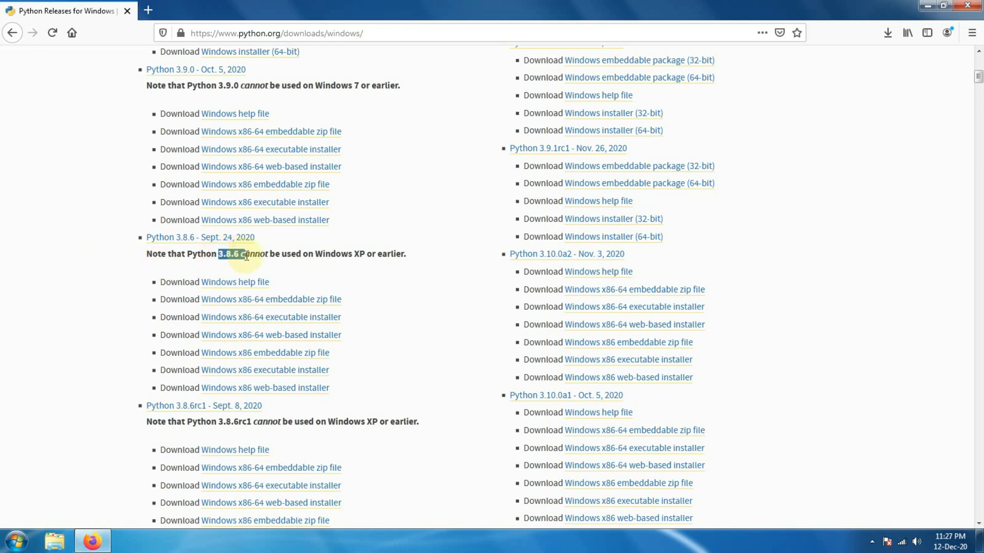
left_click_drag(145, 257, 413, 261)
left_click(411, 272)
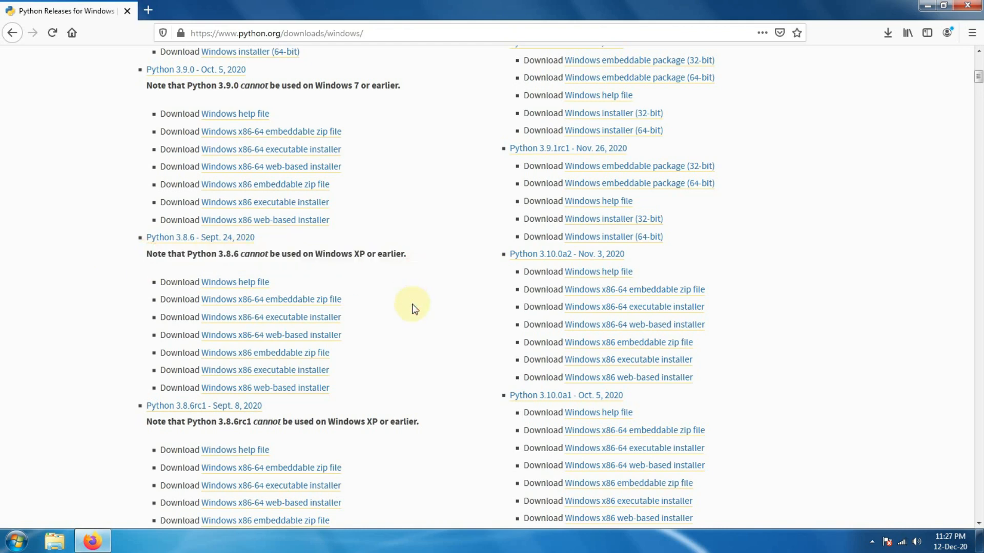
- Look through the older stable Python releases listed below Python 3.8.6
scroll(414, 310, "down", 3)
scroll(414, 308, "down", 2)
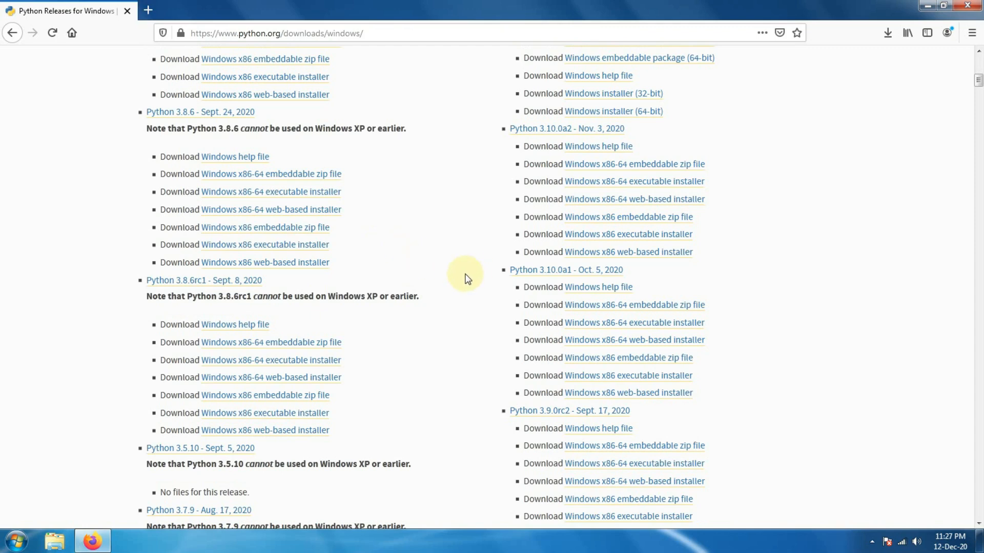
scroll(461, 274, "down", 5)
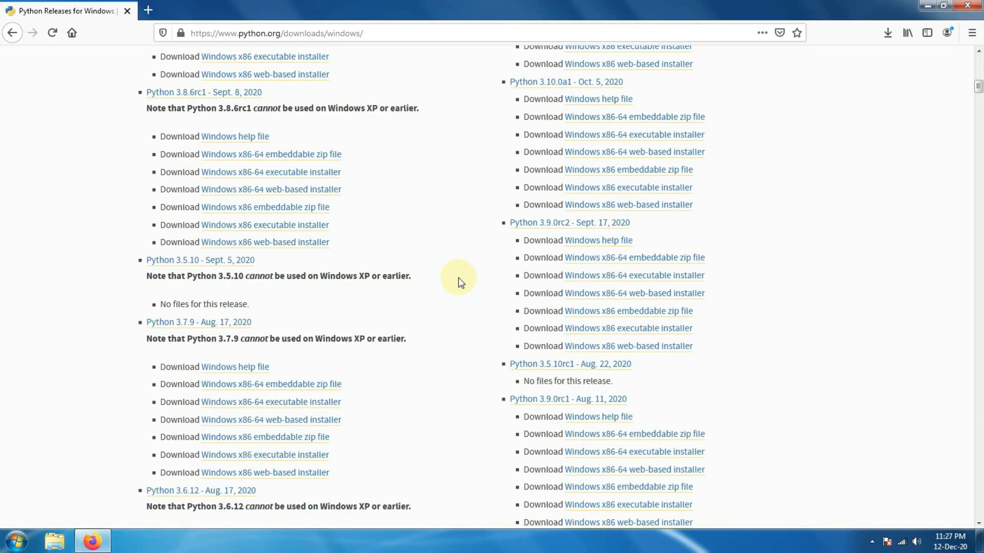
scroll(459, 281, "down", 3)
scroll(460, 285, "down", 7)
scroll(460, 284, "up", 18)
scroll(460, 285, "up", 9)
- Go back to the main Downloads page, check its Python 2.7 note, and reopen the Windows releases list
mouse_move(314, 164)
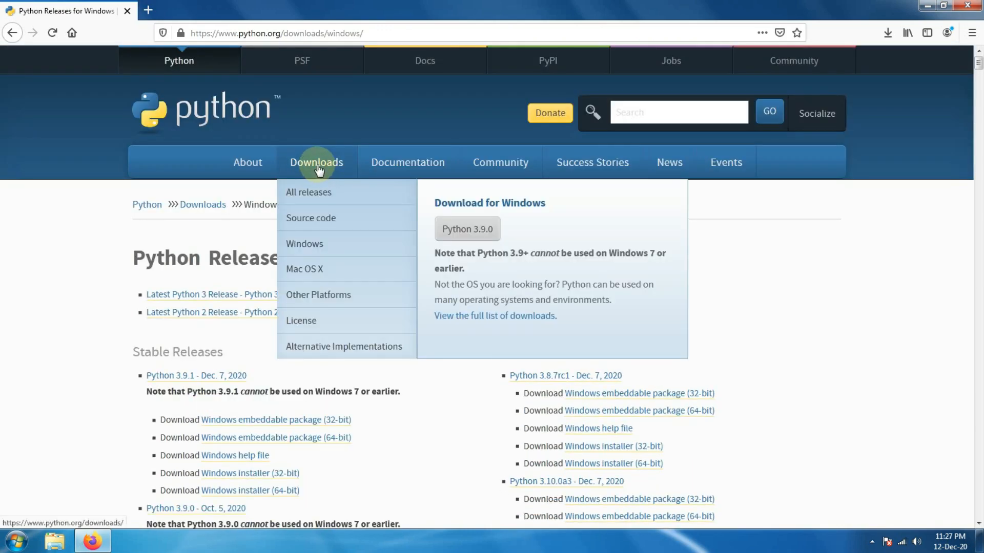
left_click(316, 163)
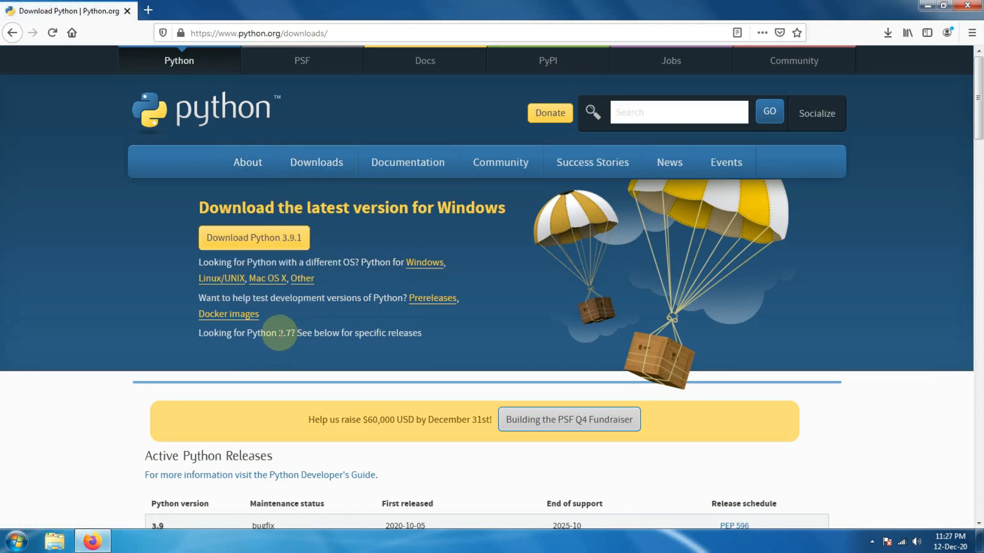
left_click_drag(279, 333, 292, 333)
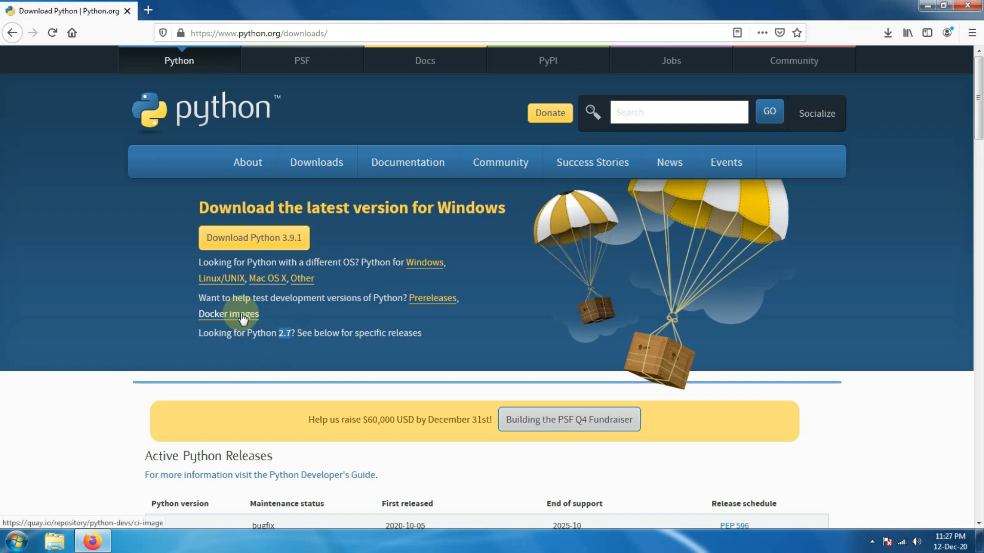
mouse_move(310, 166)
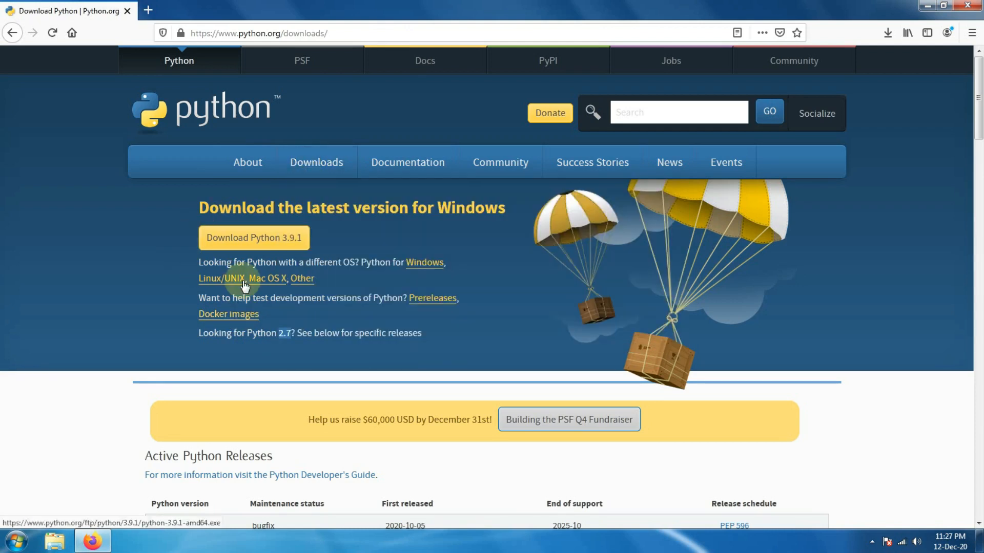
left_click(425, 264)
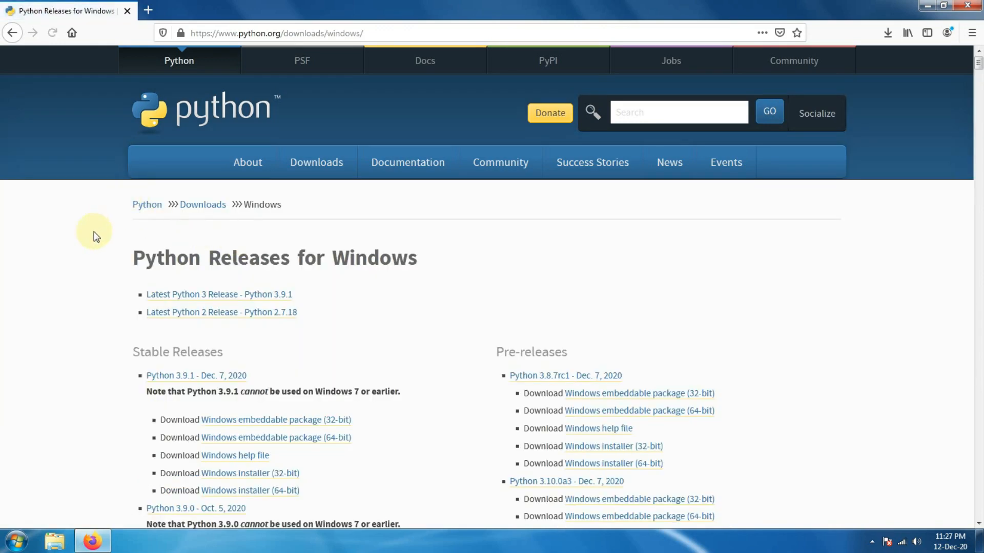
- Locate the x86-64 and x86 executable installer links under the Python 3.8.6 release
scroll(90, 266, "down", 15)
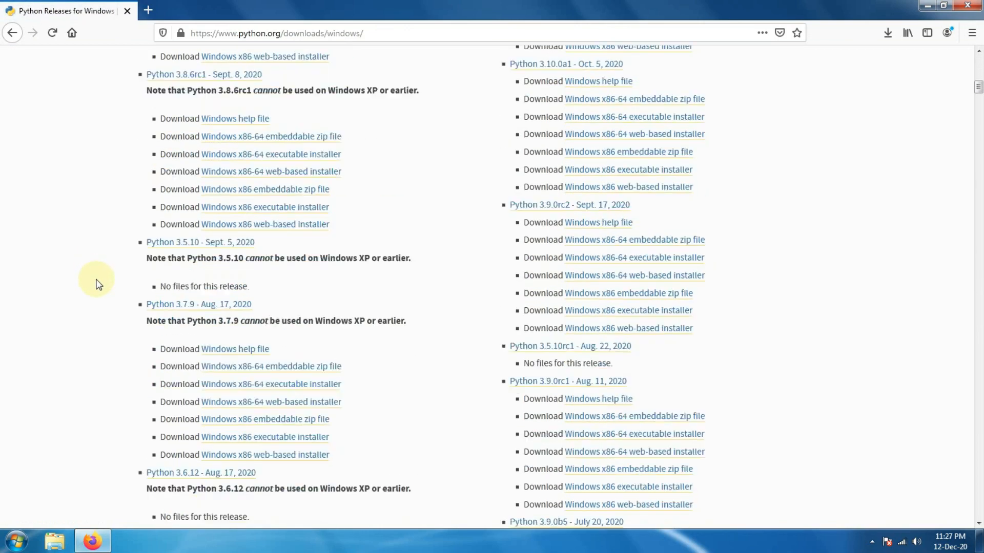
scroll(97, 295, "down", 15)
scroll(96, 293, "up", 15)
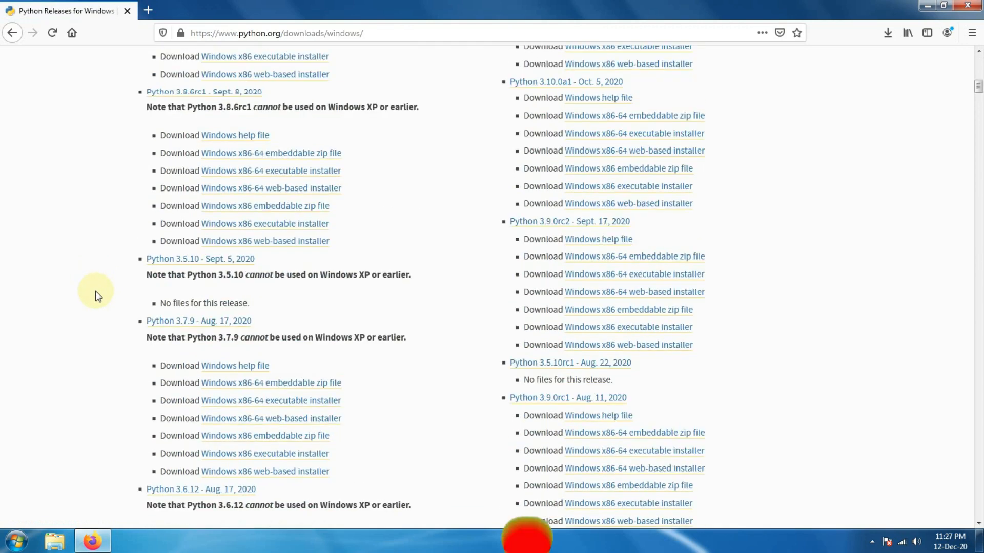
scroll(214, 336, "up", 3)
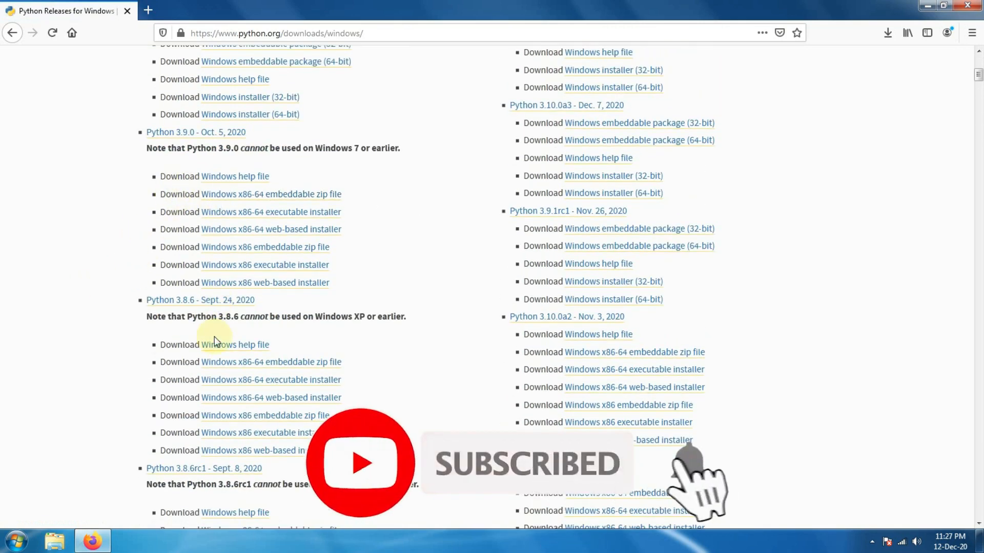
scroll(195, 353, "down", 1)
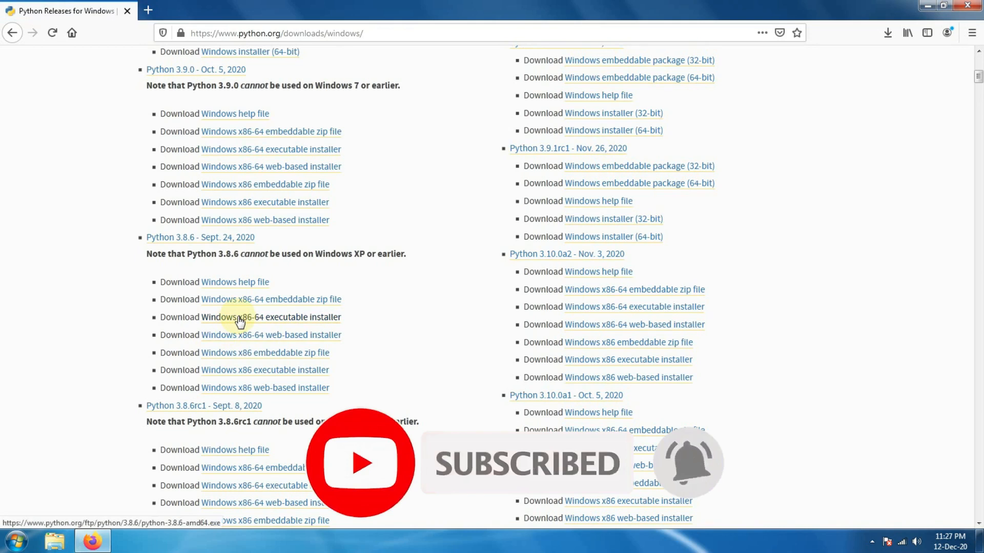
left_click(361, 314)
left_click_drag(359, 321, 96, 324)
left_click(95, 325)
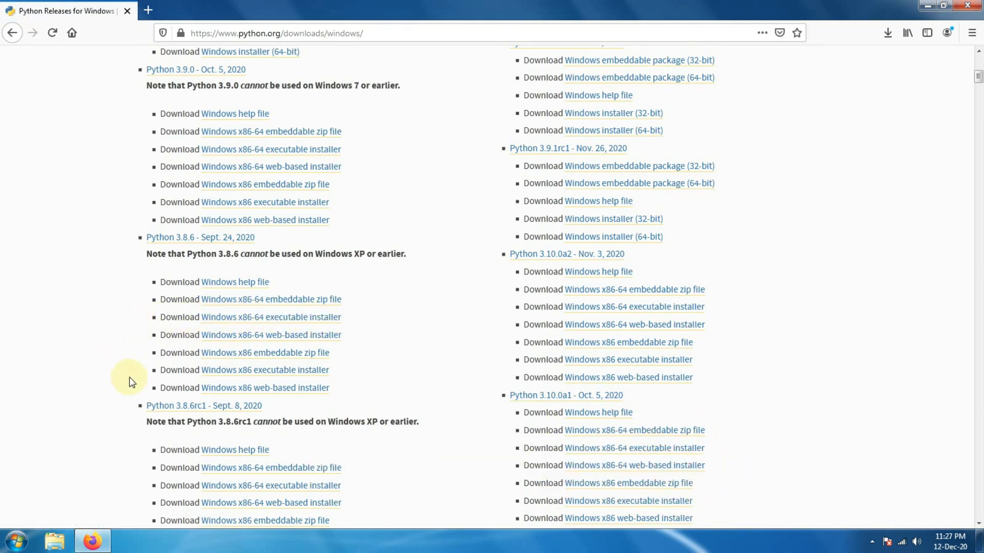
left_click_drag(147, 375, 376, 368)
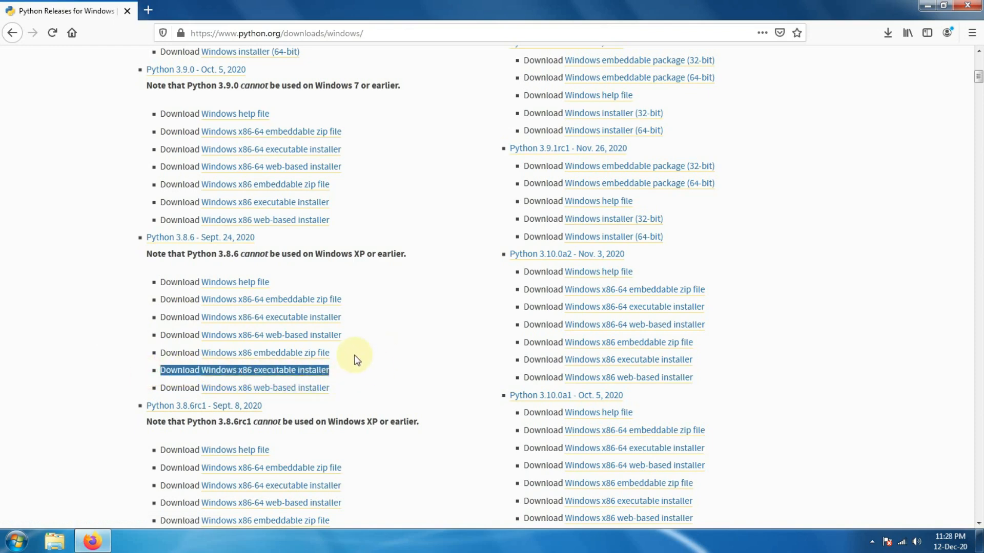
- Check the computer's system type in its system properties, then return to the Python releases page in Firefox
left_click(926, 6)
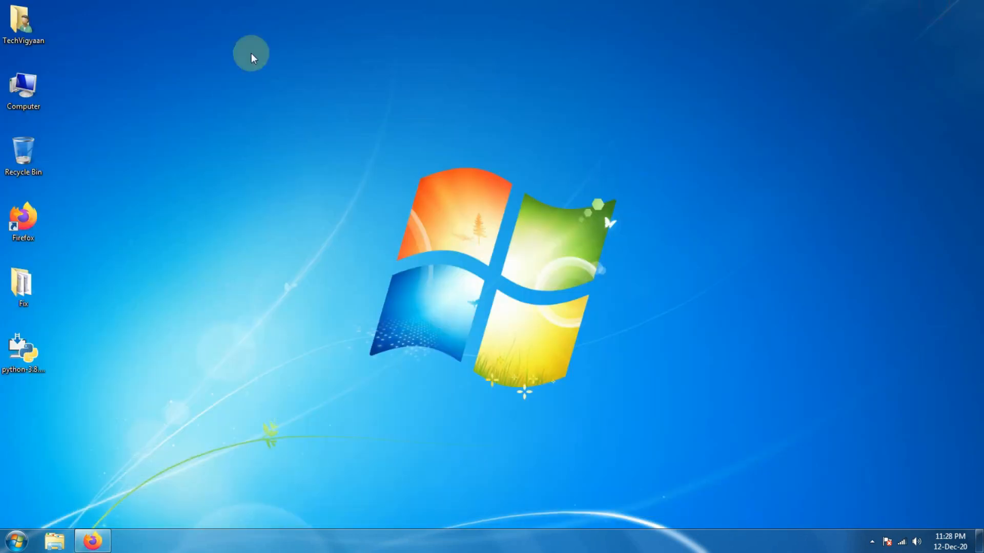
right_click(36, 88)
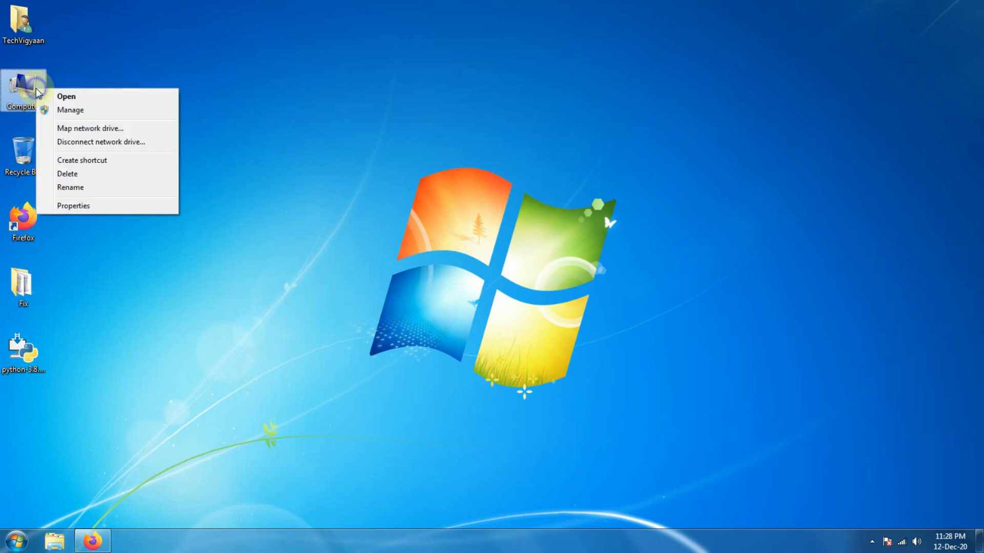
left_click(73, 205)
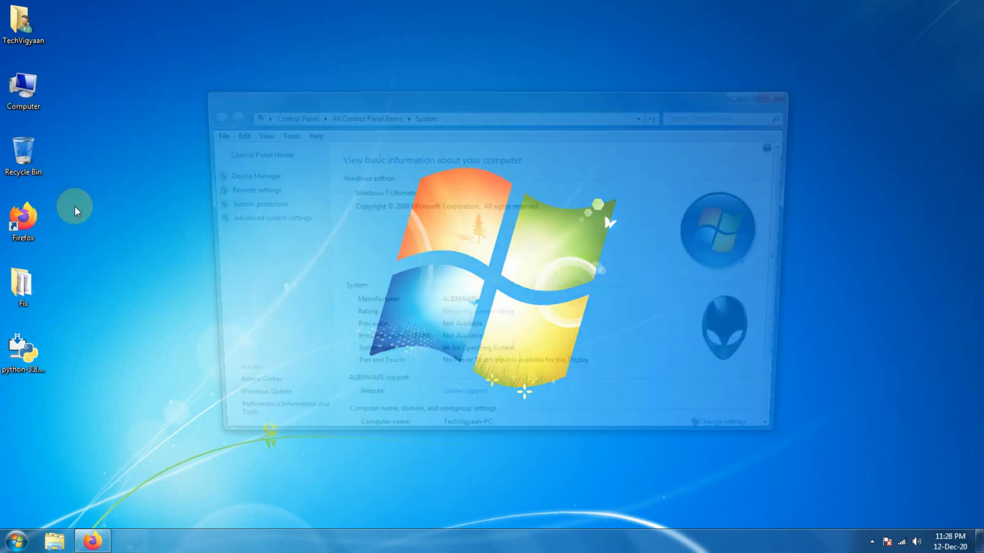
scroll(413, 290, "down", 2)
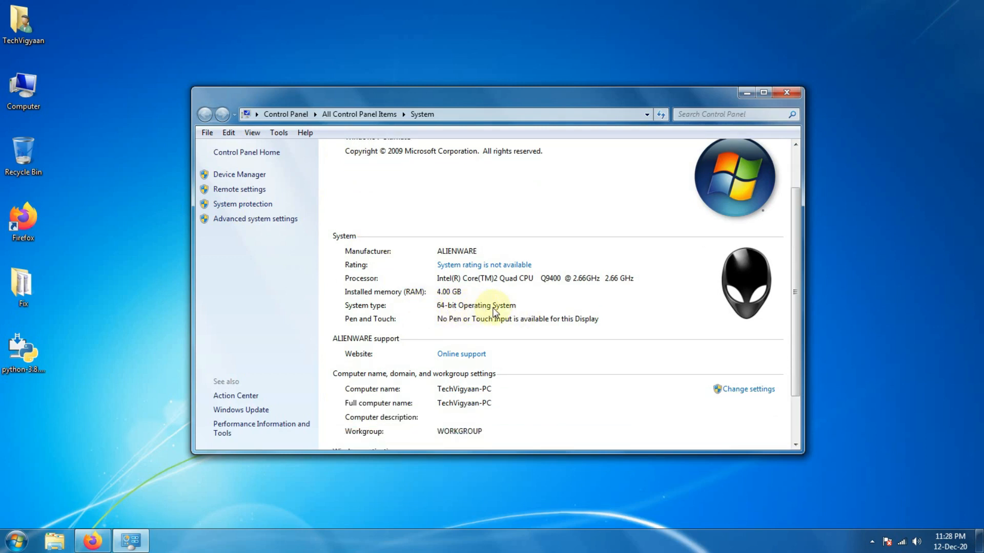
left_click(787, 93)
left_click(92, 540)
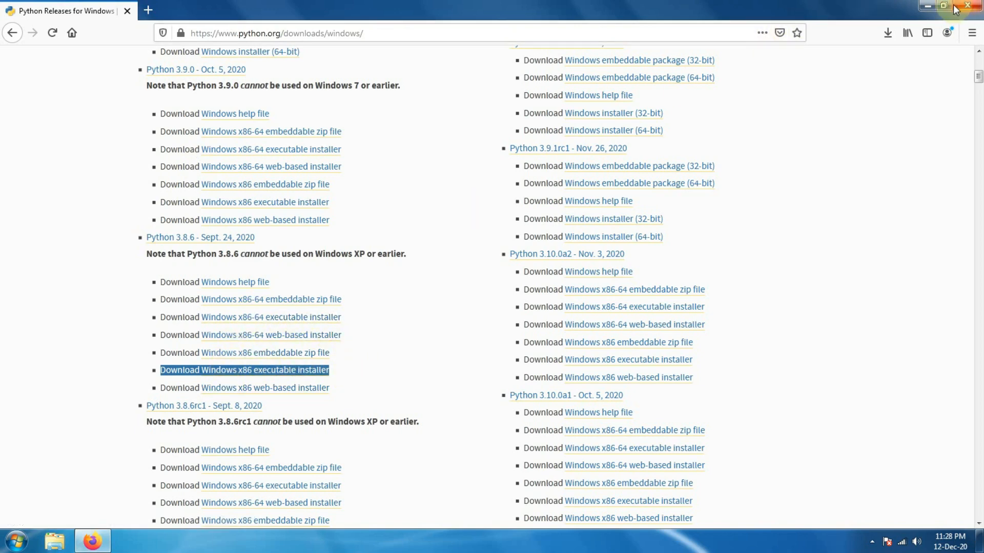
- Return to the desktop holding the python-3.8.6-amd64.exe installer
left_click(928, 6)
left_click_drag(51, 396, 10, 401)
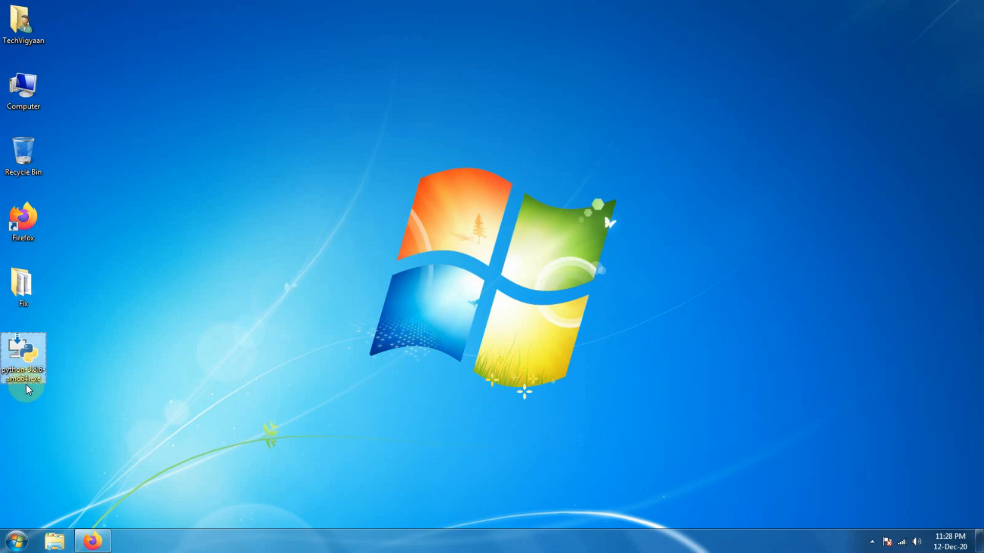
- Try to run the python-3.8.6-amd64.exe installer from the desktop, then dismiss its setup window
double_click(7, 359)
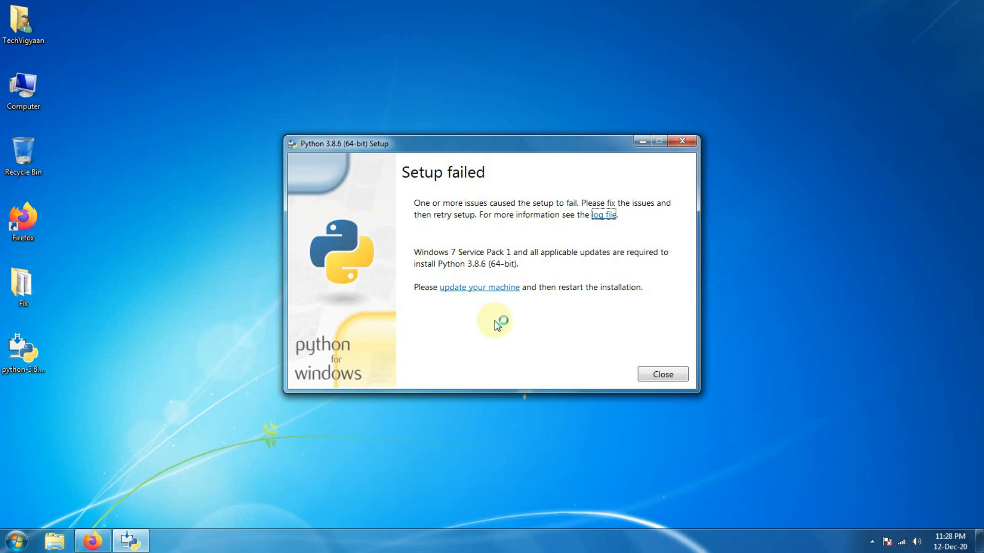
left_click(661, 375)
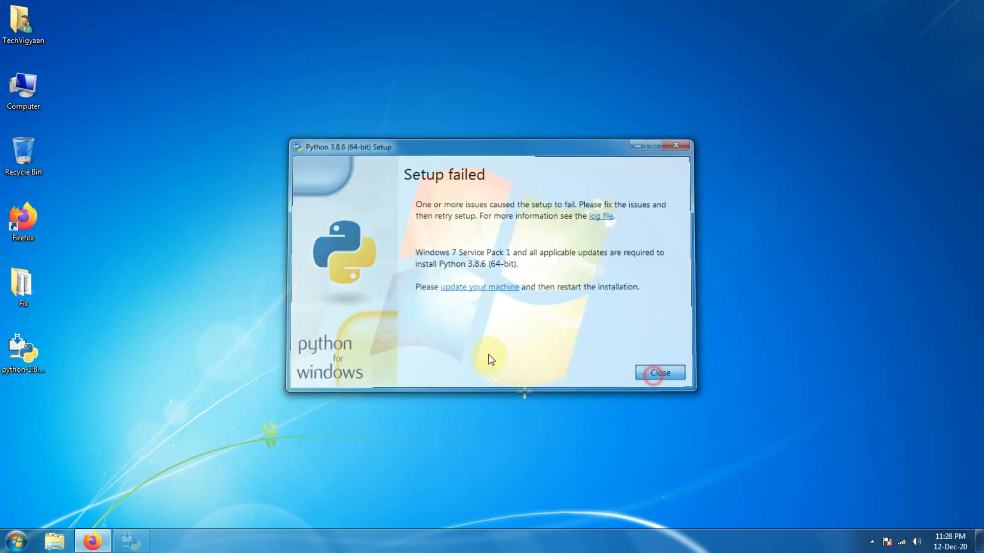
- Open the Fix folder on the desktop and examine its x64 and x86 KB2533623 update packages
double_click(20, 281)
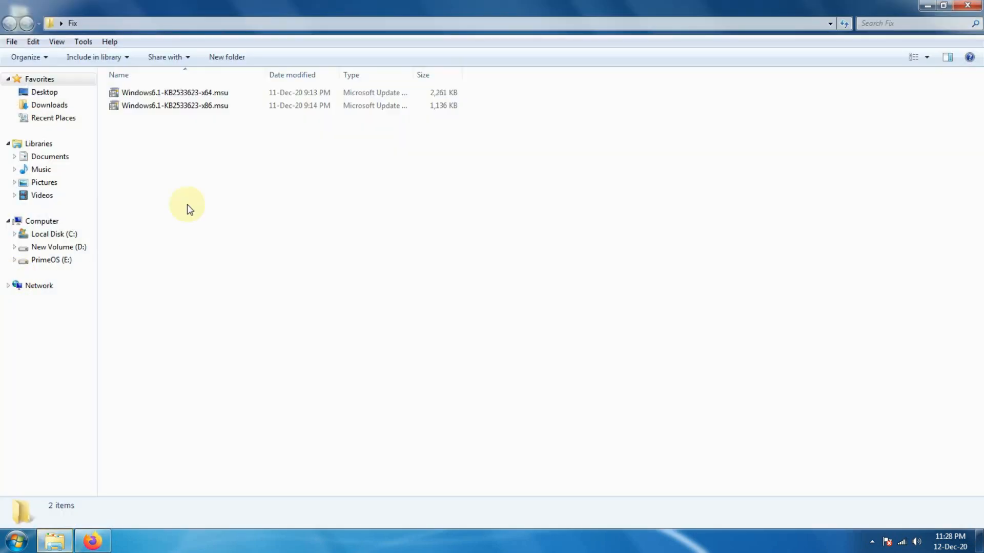
left_click_drag(211, 140, 115, 92)
left_click(138, 159)
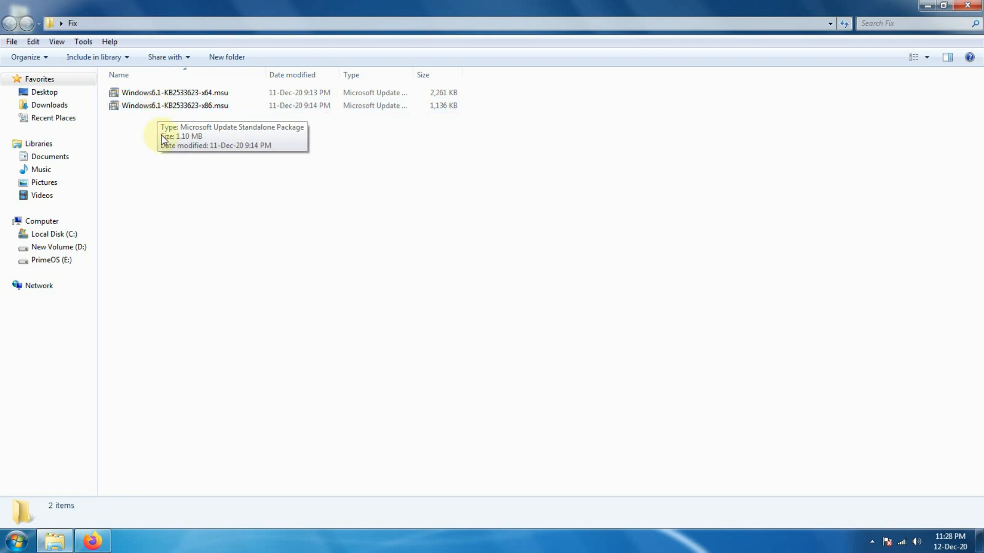
left_click(159, 141)
left_click_drag(159, 141, 154, 92)
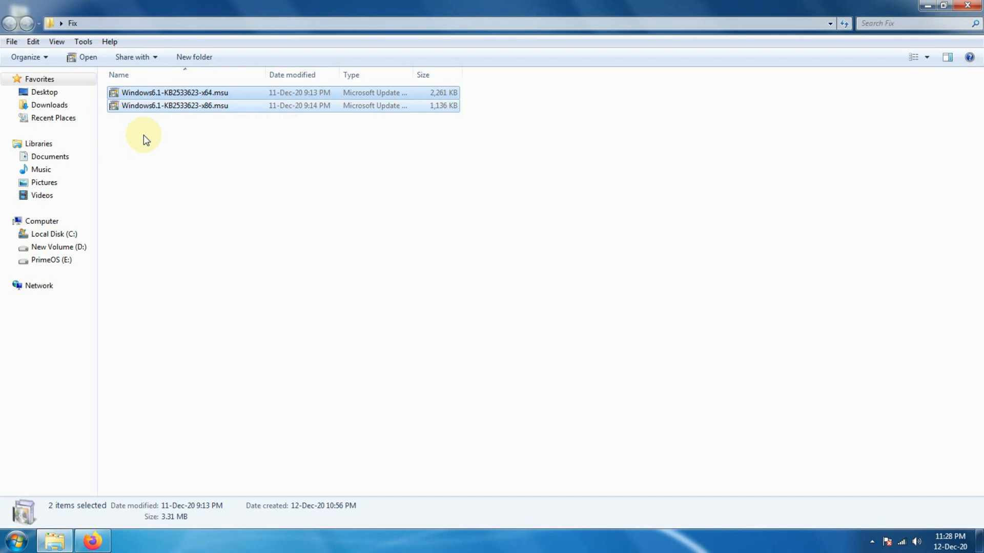
left_click(144, 136)
- Install the Windows6.1-KB2533623-x64.msu update, minimize the Fix folder, and restart the computer to apply it
left_click(201, 93)
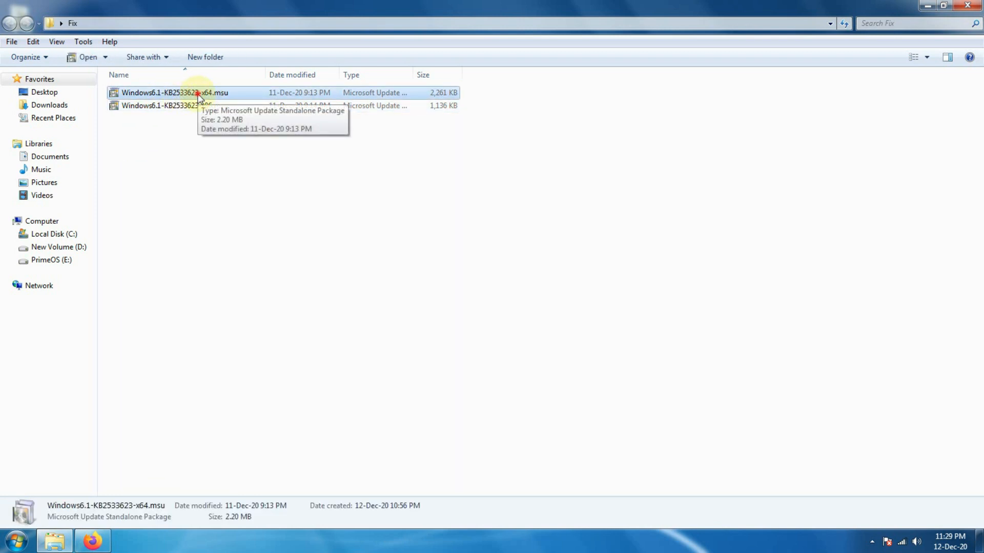
double_click(199, 94)
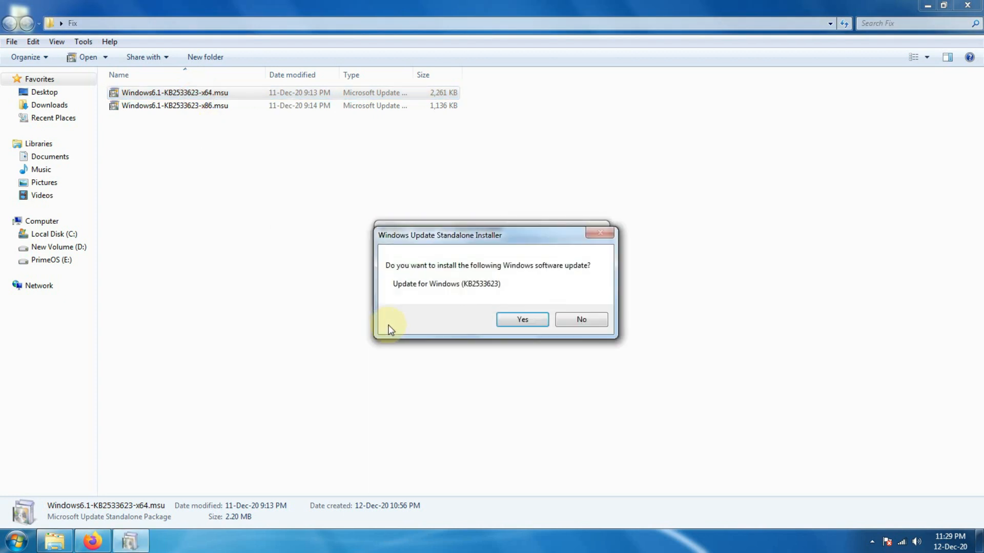
left_click(510, 318)
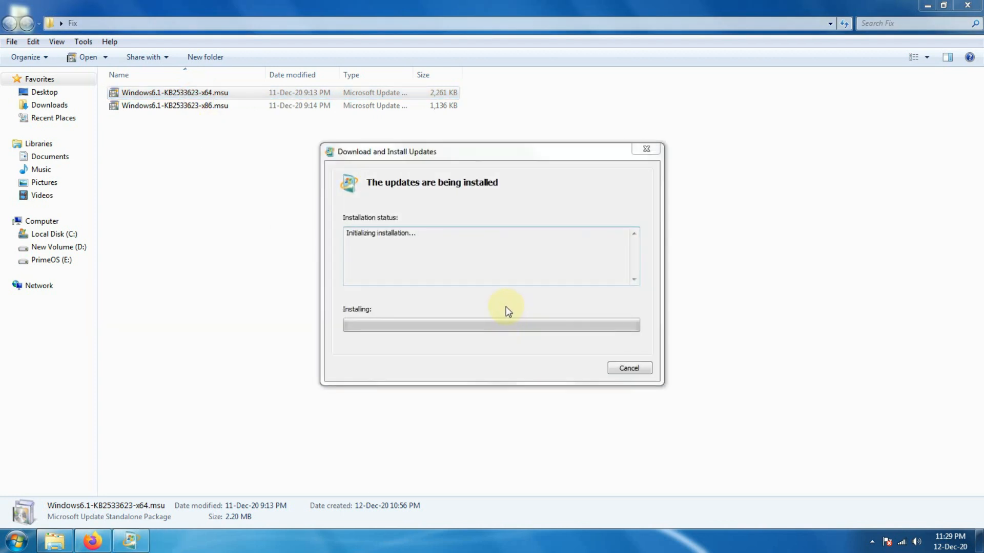
left_click(928, 5)
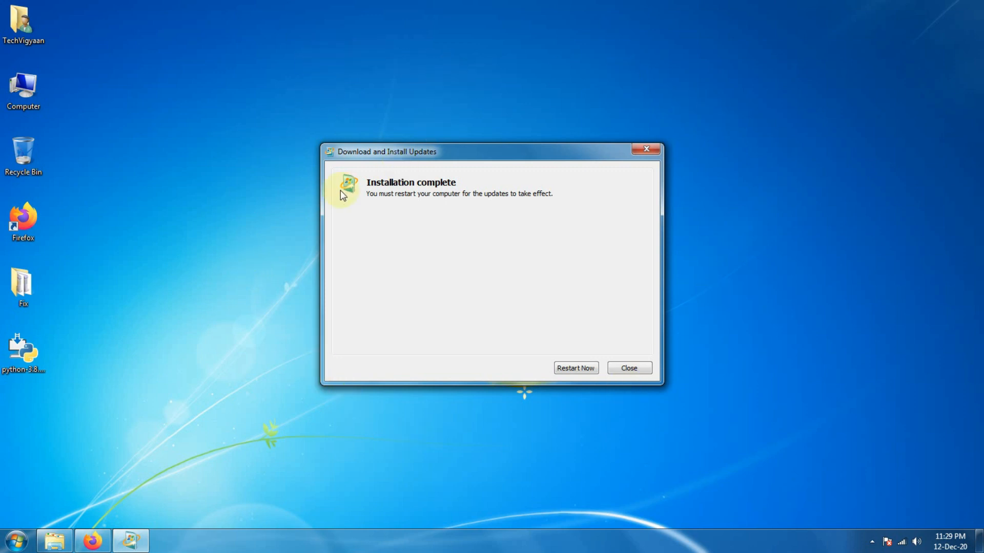
left_click(576, 368)
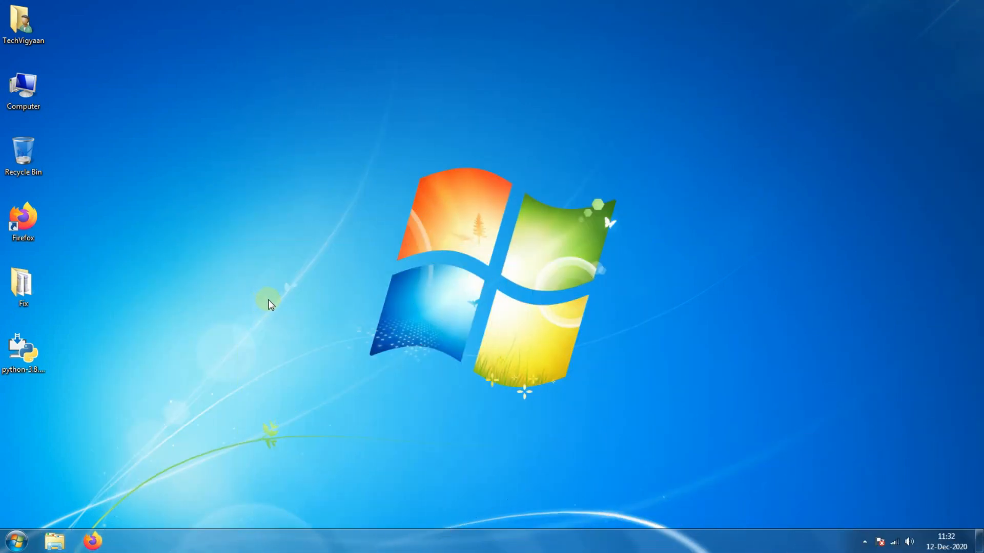
- Run the python-3.8.6-amd64.exe installer again and install Python 3.8.6 (64-bit) with the default settings
double_click(33, 361)
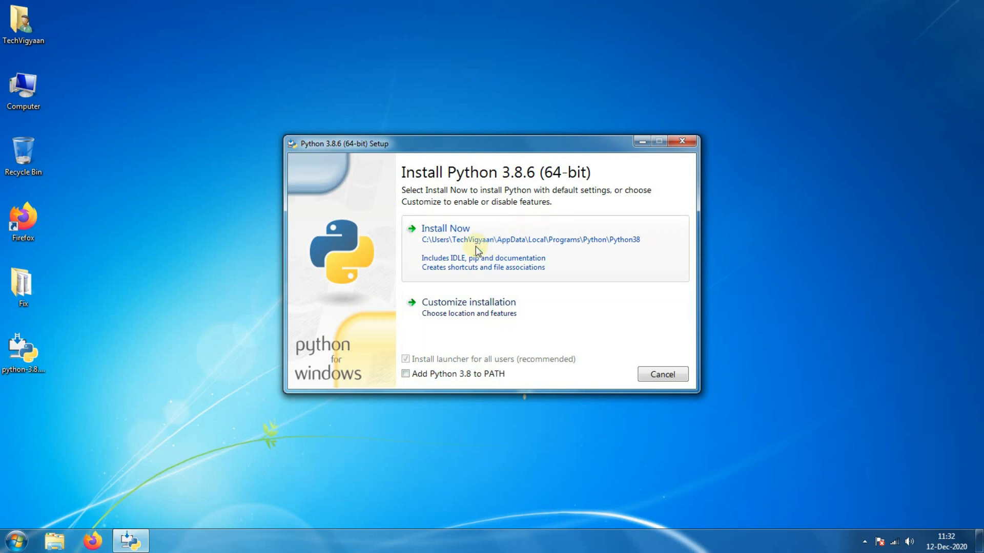
left_click(476, 246)
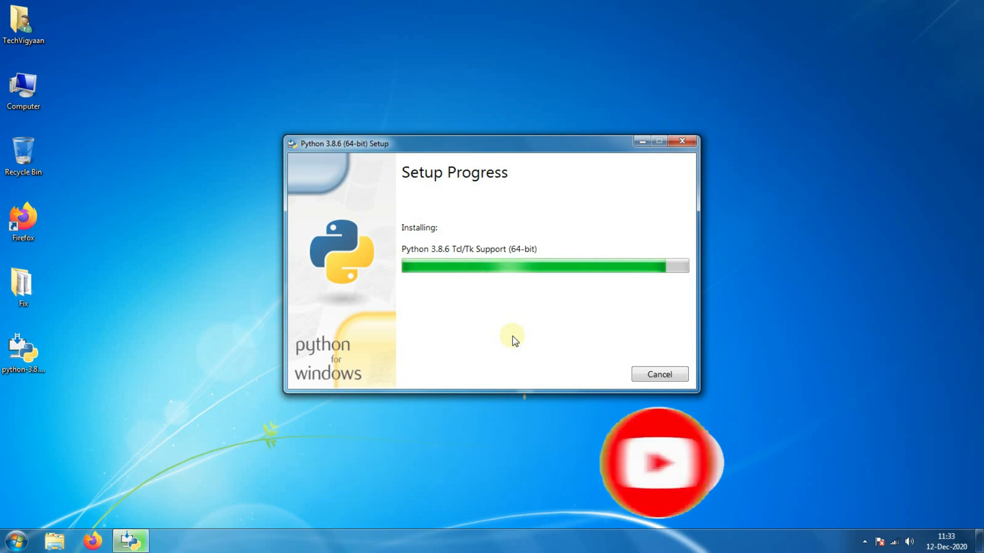
- Review the x64 and x86 KB2533623 packages in the Fix folder during the installation, then close the folder
double_click(23, 287)
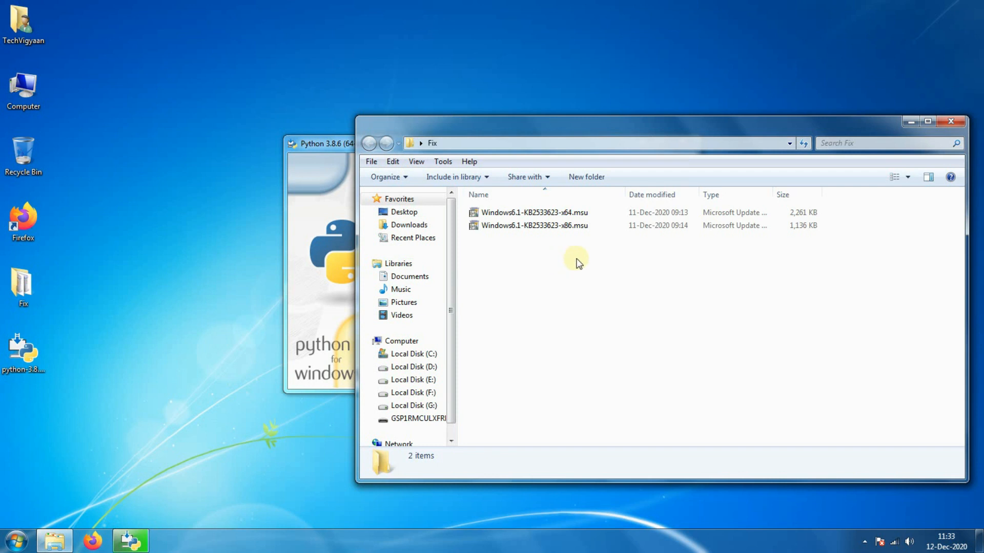
left_click_drag(597, 260, 484, 226)
left_click(499, 267)
left_click(547, 214)
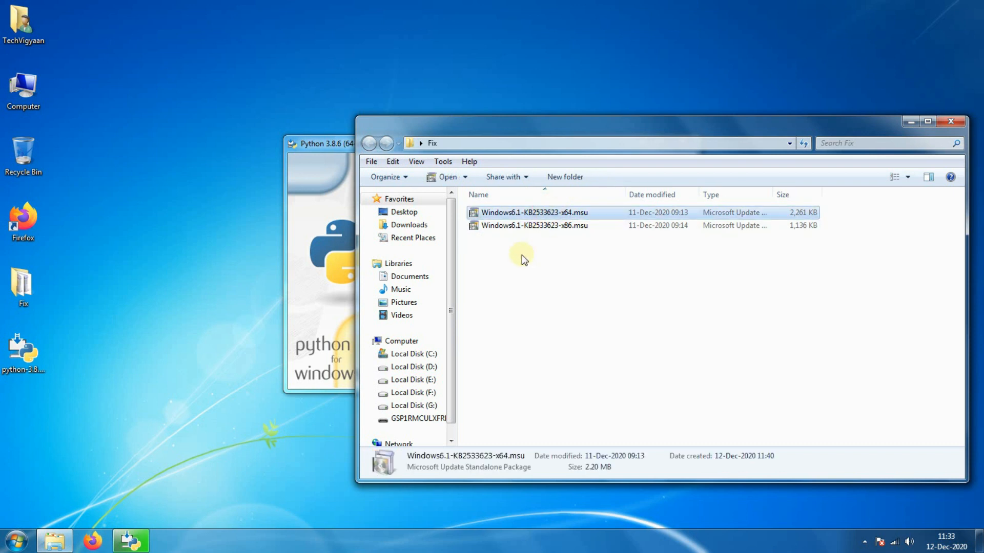
left_click(517, 225)
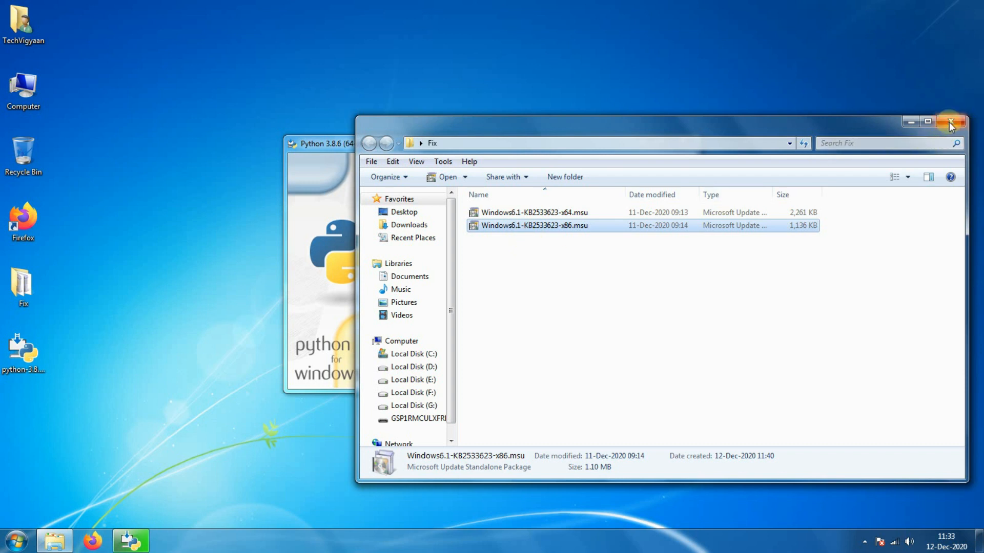
left_click(804, 212)
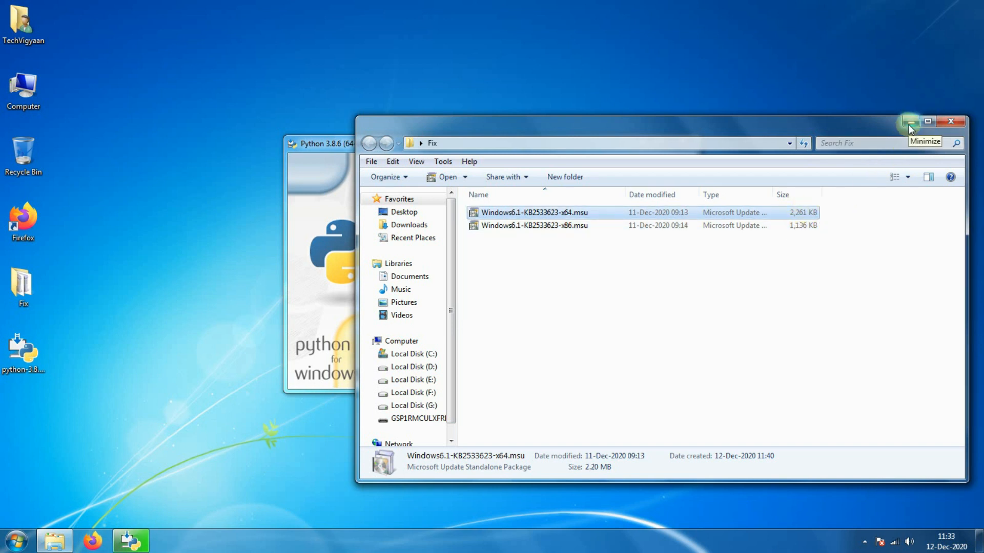
left_click(939, 122)
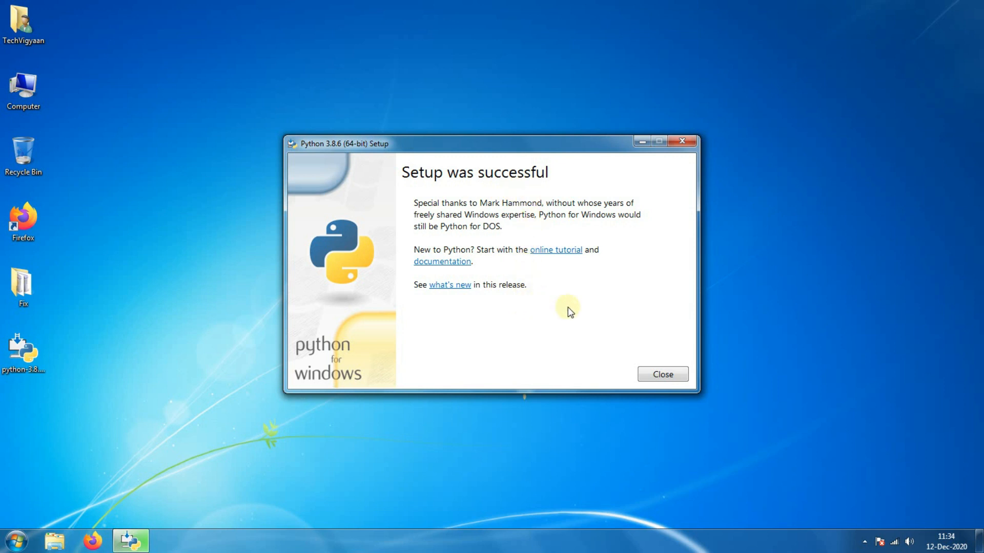
- Close the Python setup, launch IDLE (Python 3.8 64-bit) from the installed programs, and reposition its shell window
left_click(656, 375)
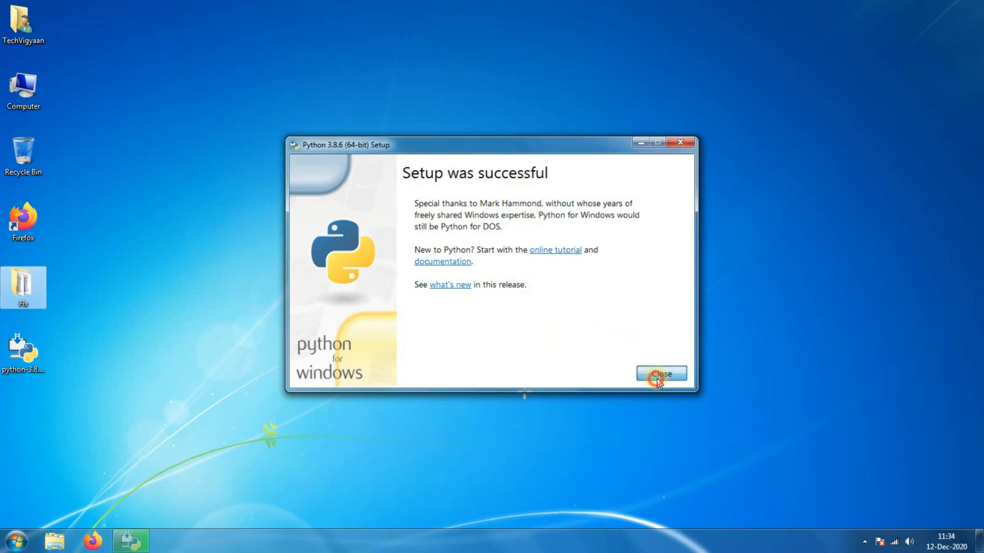
left_click(17, 542)
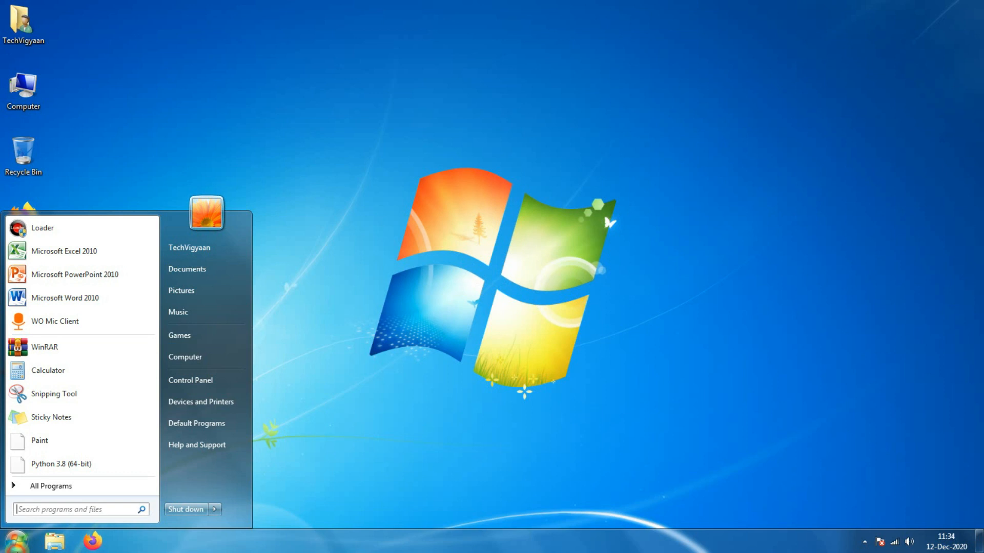
left_click(32, 487)
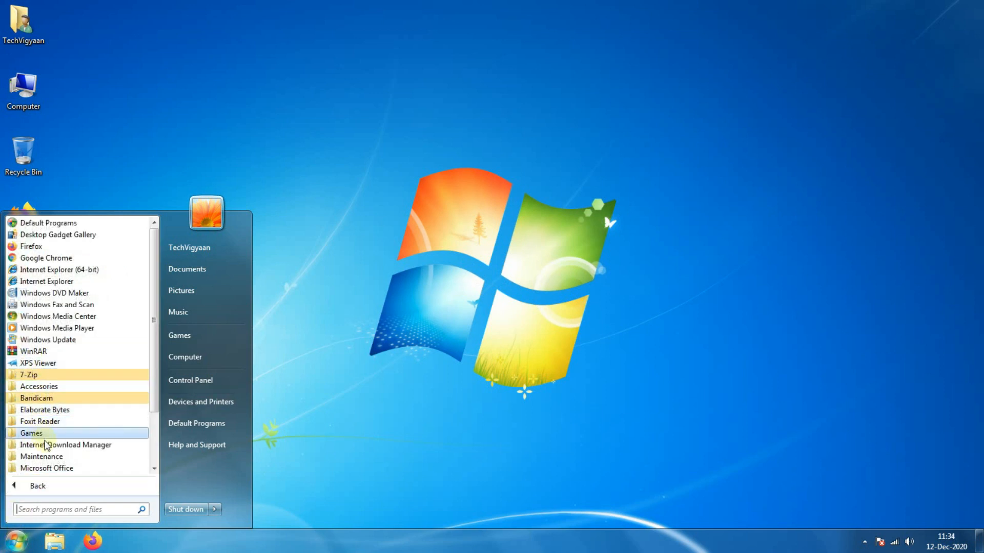
scroll(46, 446, "down", 2)
left_click(41, 410)
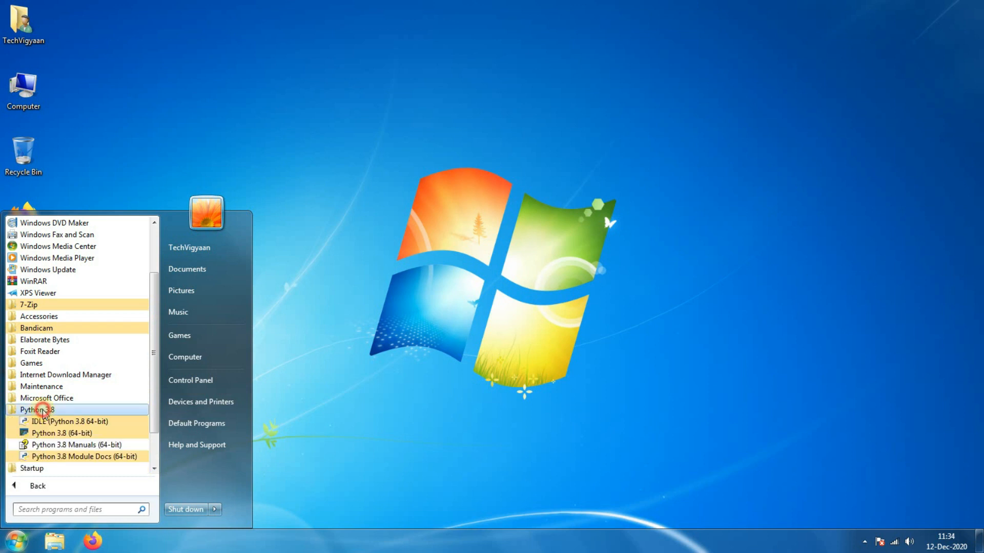
scroll(45, 412, "down", 1)
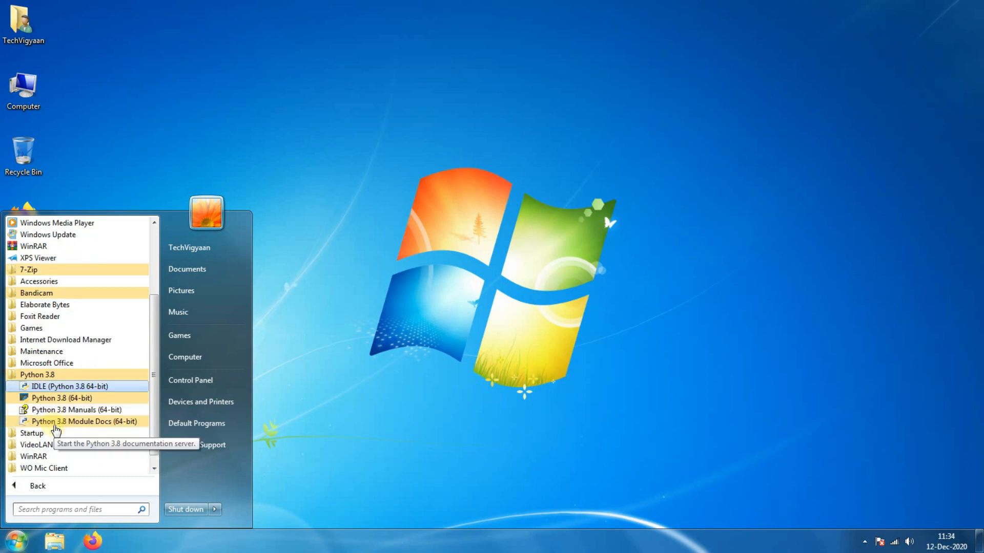
left_click(57, 386)
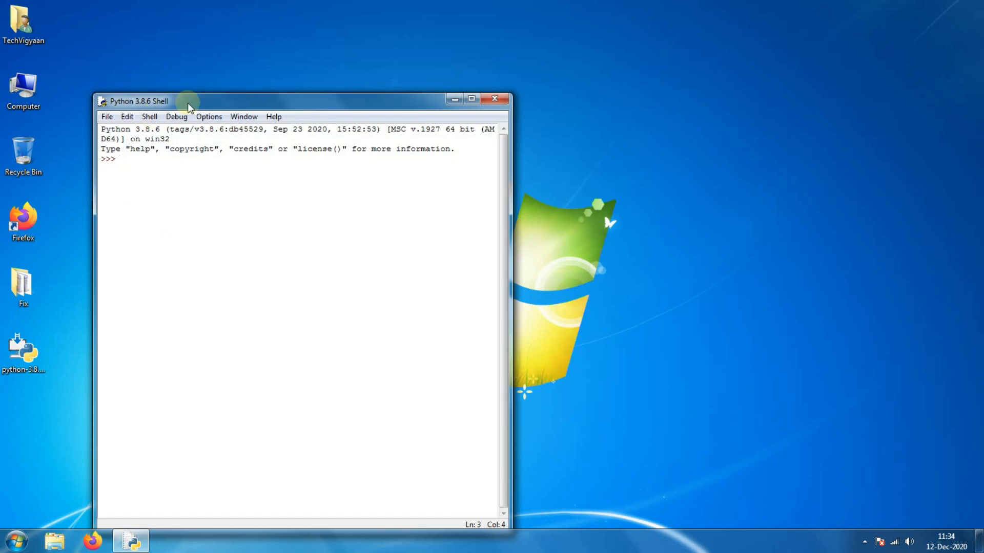
left_click_drag(187, 102, 311, 81)
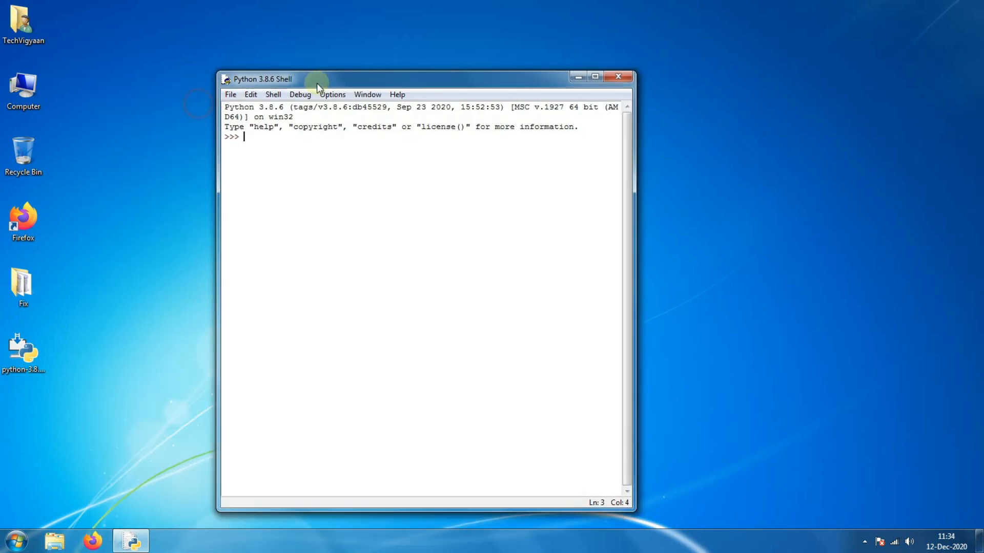
- Launch the Python 3.8 (64-bit) console from the installed programs and move its window over the IDLE shell
left_click(15, 541)
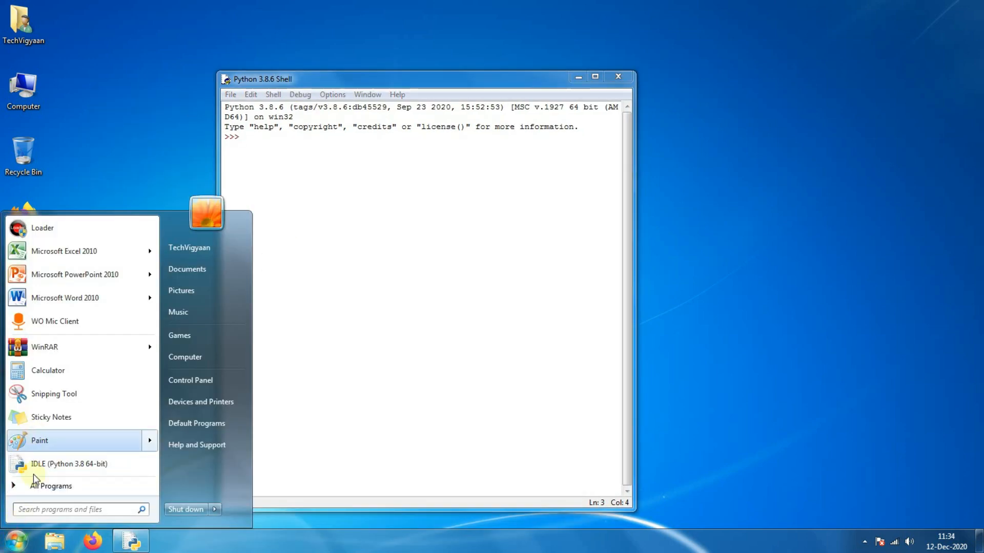
left_click(31, 486)
left_click(37, 410)
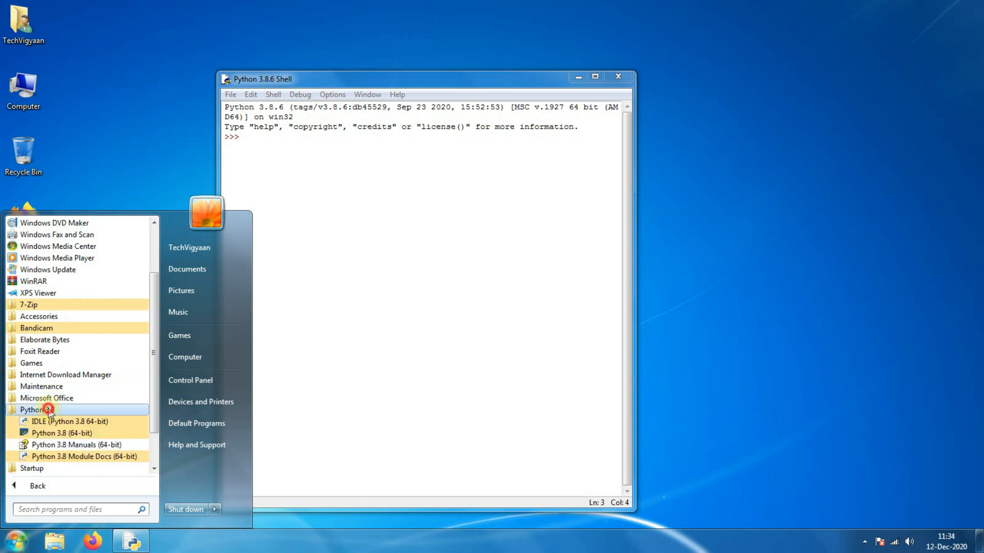
left_click(44, 431)
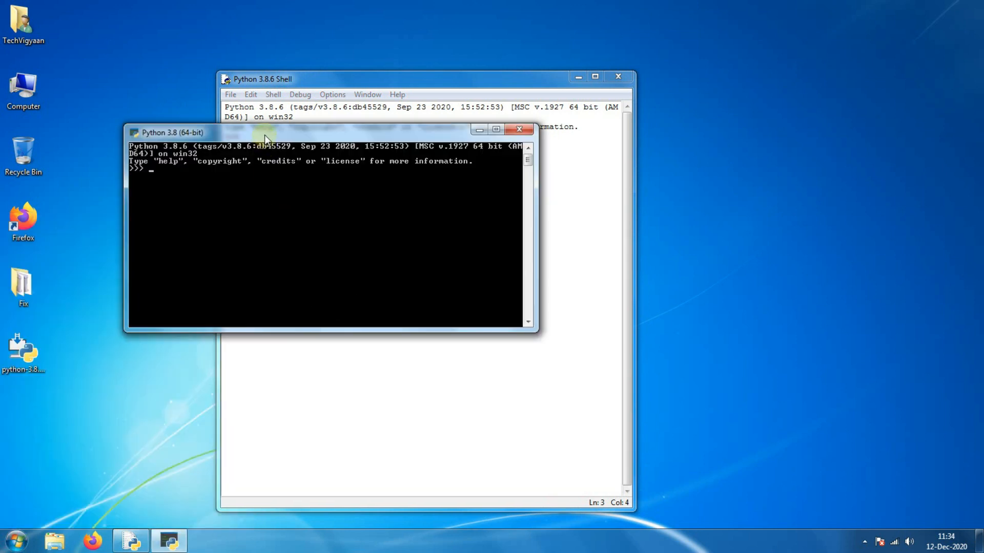
left_click_drag(264, 135, 384, 246)
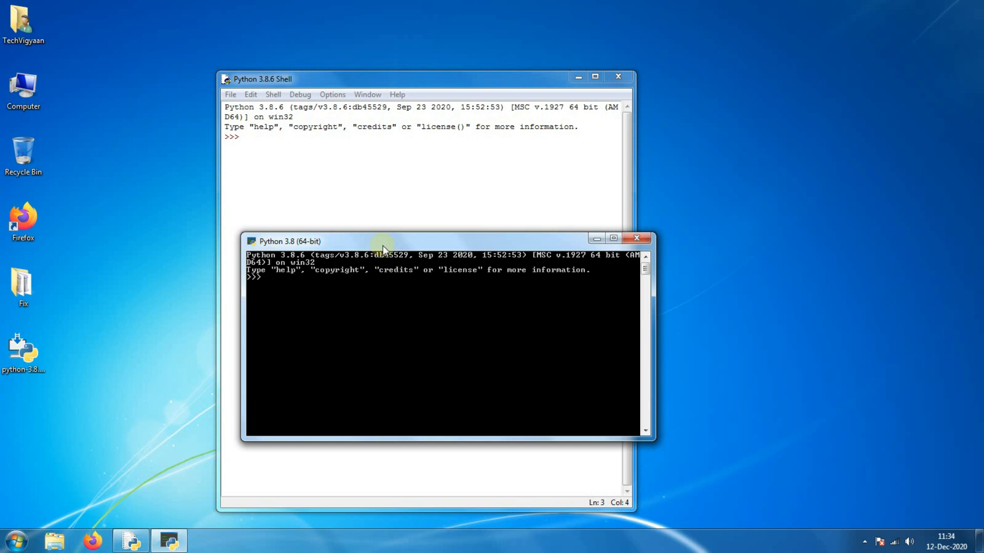
- Close the Python 3.8 console and the Python 3.8.6 IDLE shell
left_click(636, 238)
left_click(502, 83)
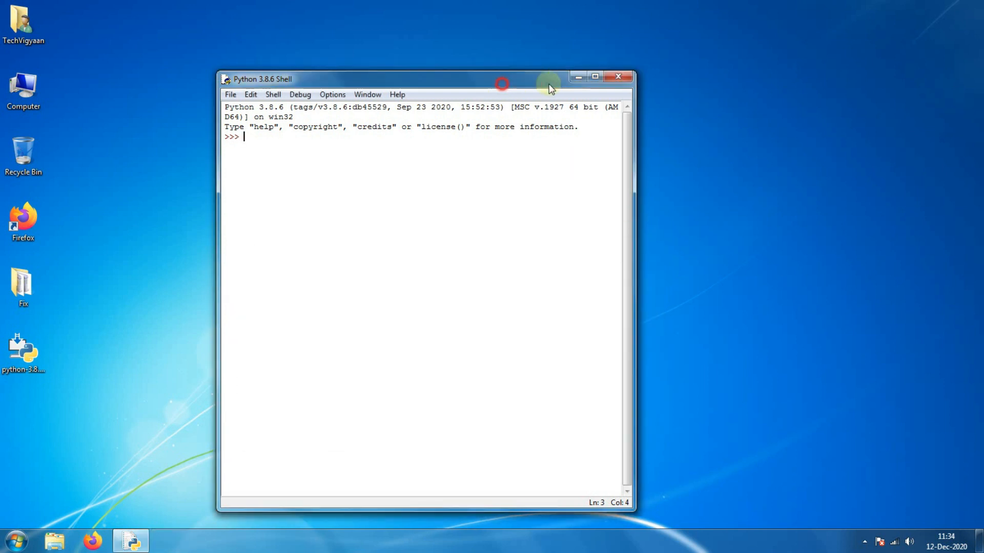
left_click(618, 76)
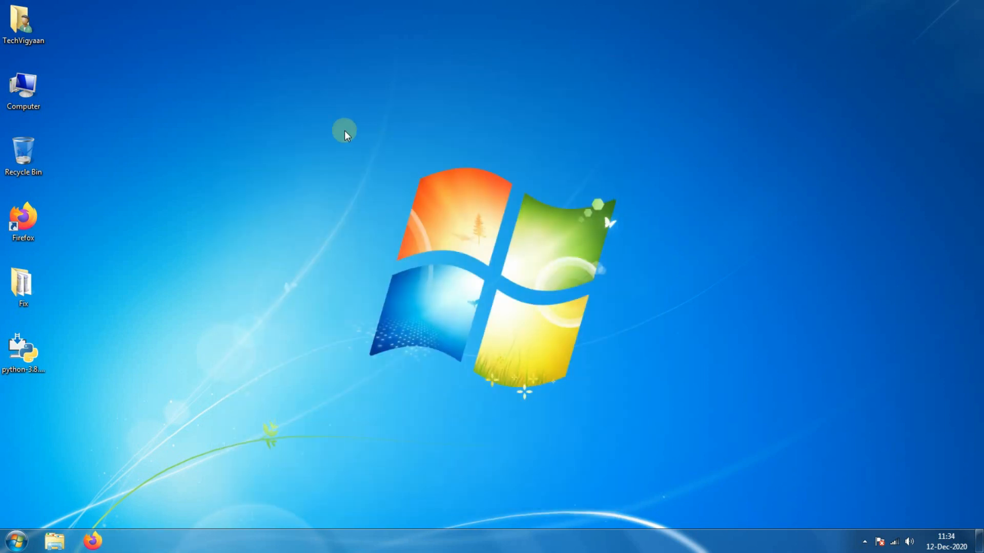